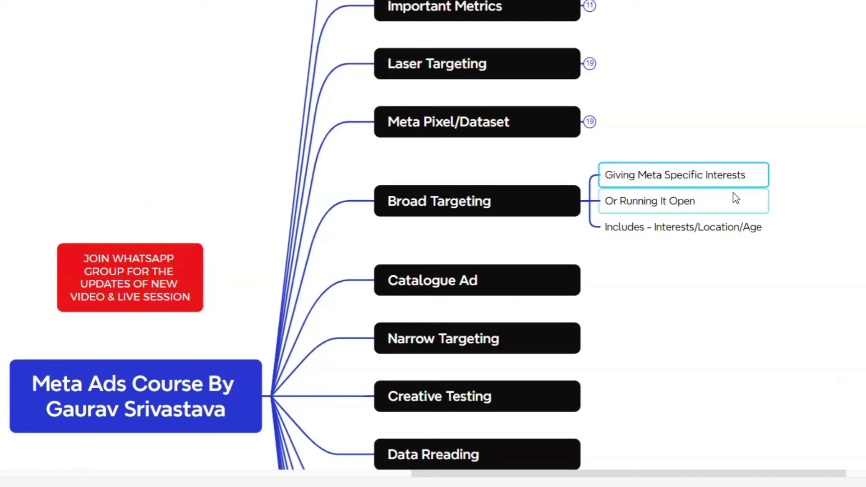
# Review the three notes under Broad Targeting in the mind map, covering specific interests, running it open, and interests/location/age
pyautogui.click(707, 204)
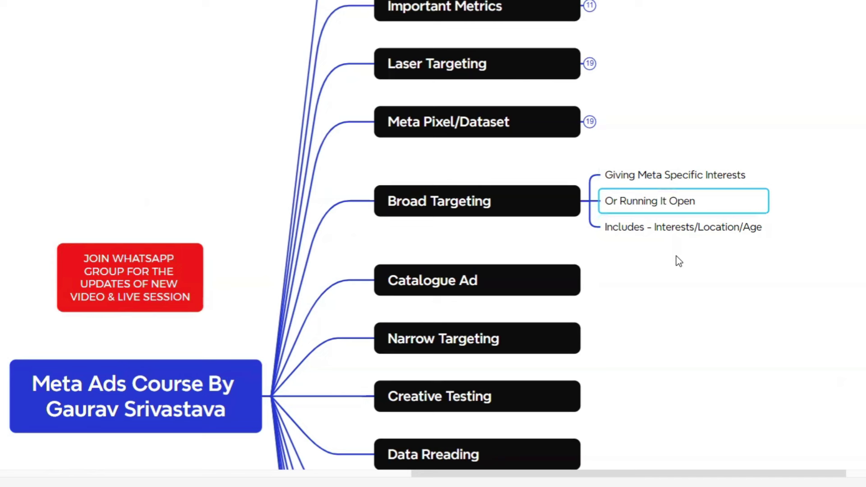
pyautogui.click(690, 226)
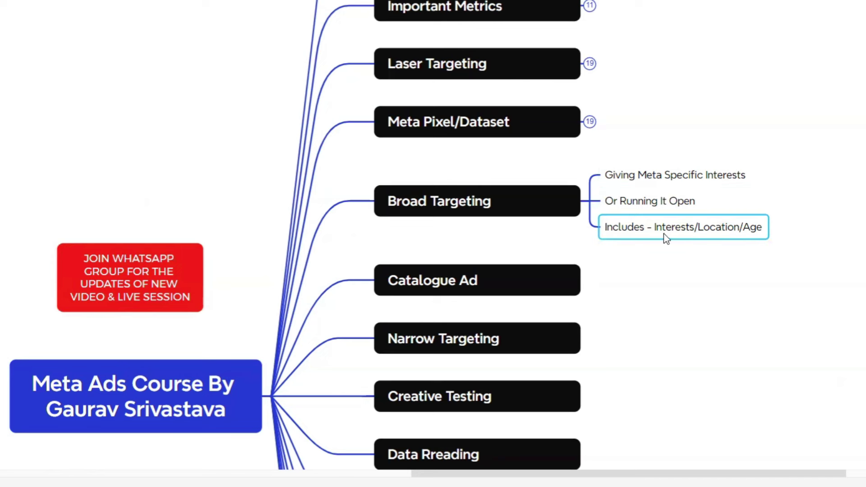
pyautogui.moveTo(775, 164); pyautogui.dragTo(594, 241)
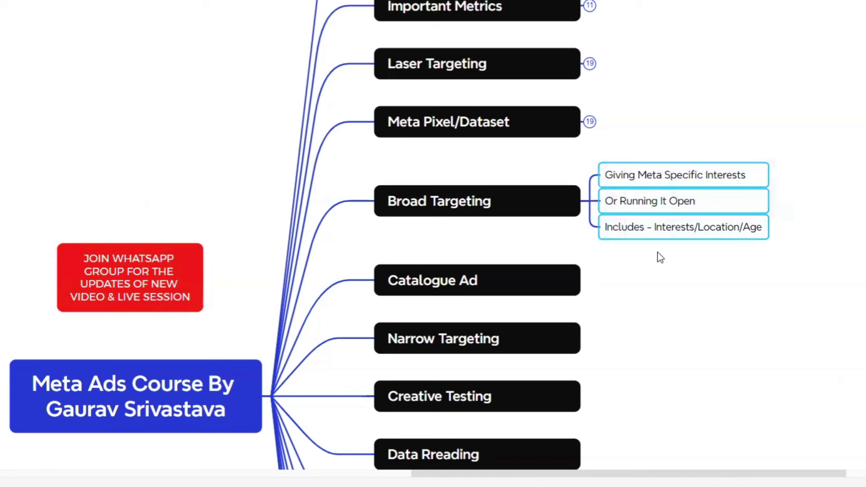
pyautogui.click(660, 257)
pyautogui.moveTo(790, 165); pyautogui.dragTo(550, 243)
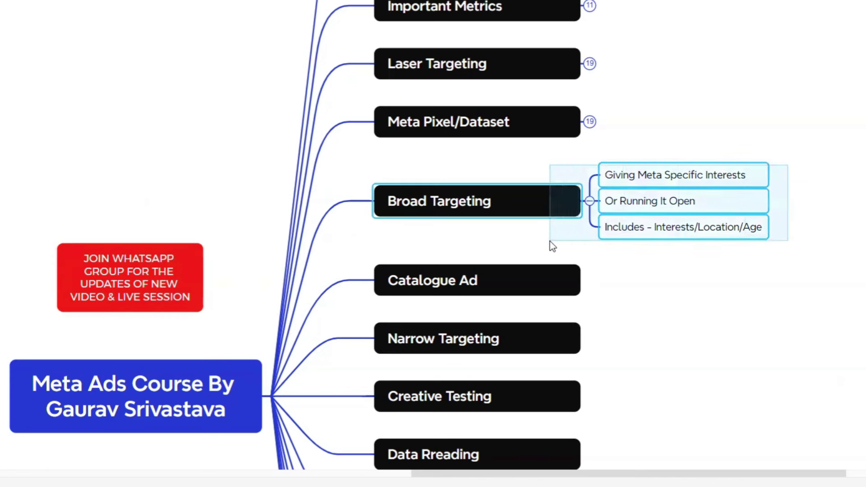
pyautogui.click(705, 261)
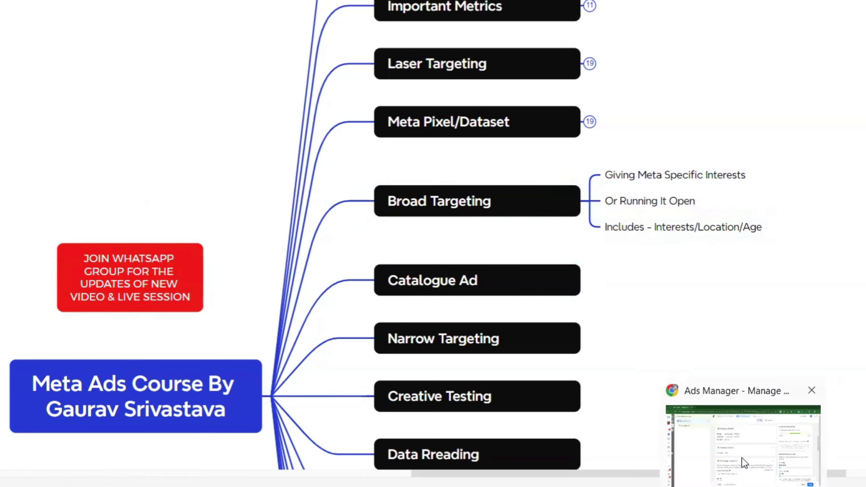
# Switch to Ads Manager and open the location settings in the ad set's audience controls for editing
pyautogui.click(743, 462)
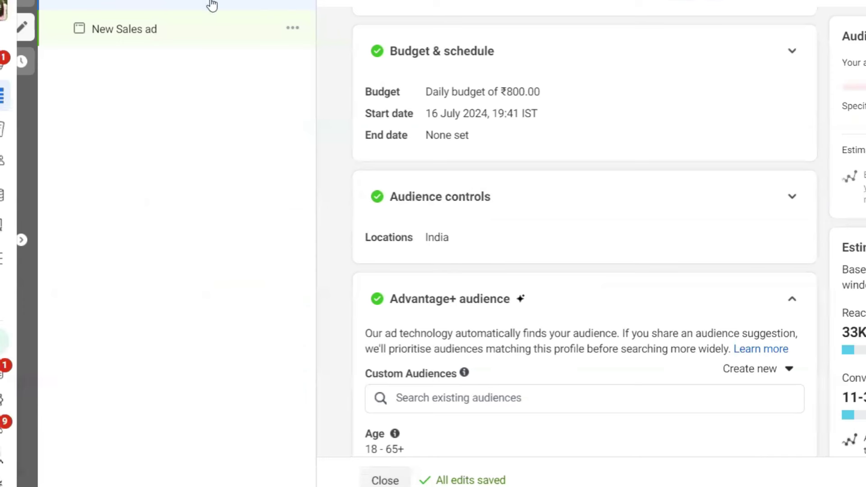
pyautogui.scroll(-2, 486, 230)
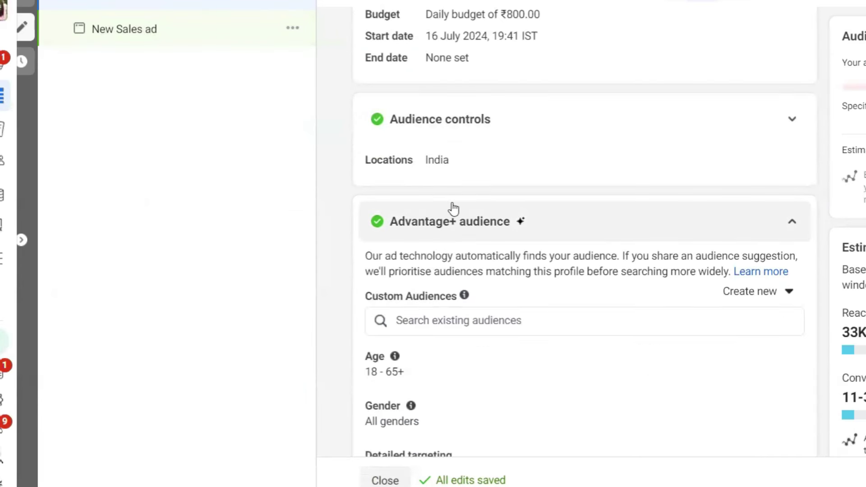
pyautogui.scroll(-4, 453, 209)
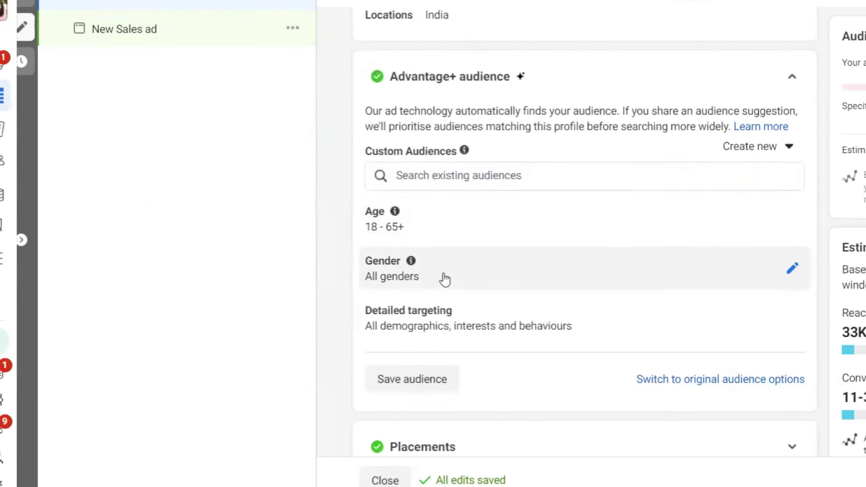
pyautogui.scroll(4, 445, 279)
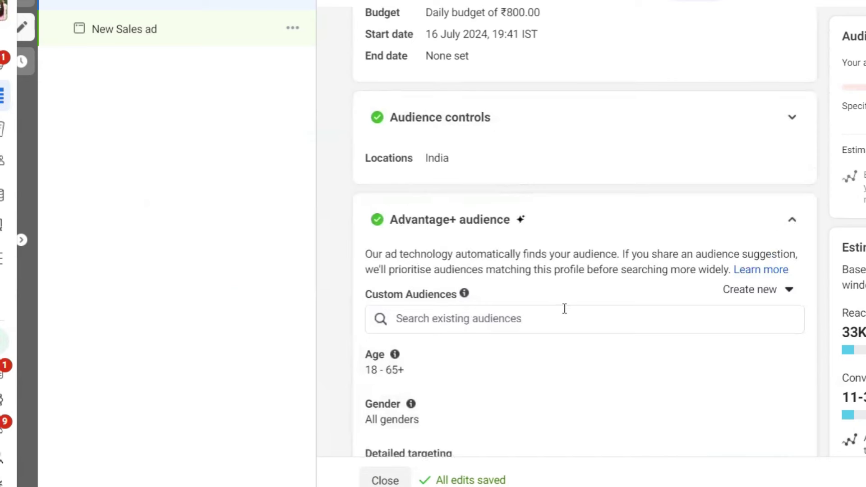
pyautogui.scroll(-2, 564, 307)
pyautogui.click(777, 38)
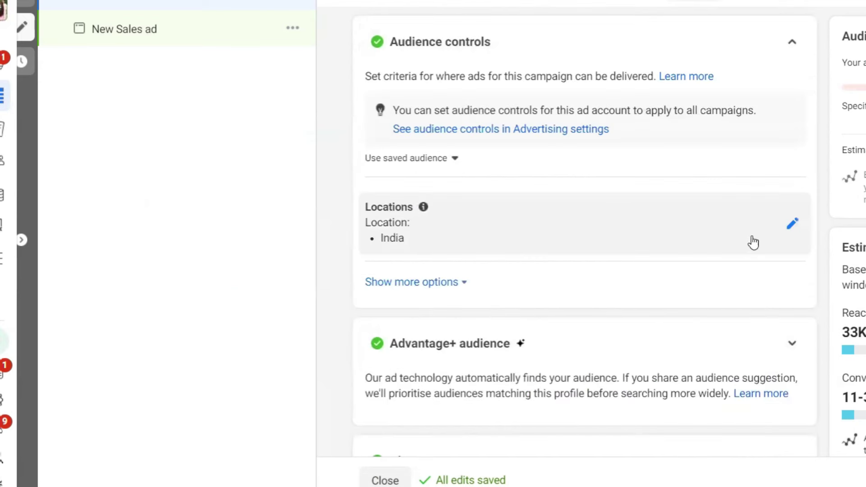
pyautogui.click(794, 225)
pyautogui.scroll(-2, 528, 217)
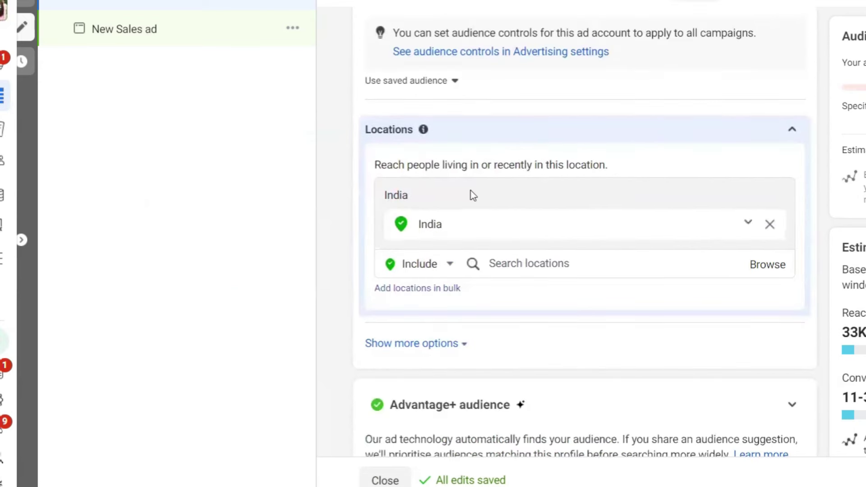
# Exclude Assam and Nagaland from the ad set's India location targeting
pyautogui.moveTo(400, 232)
pyautogui.click(446, 266)
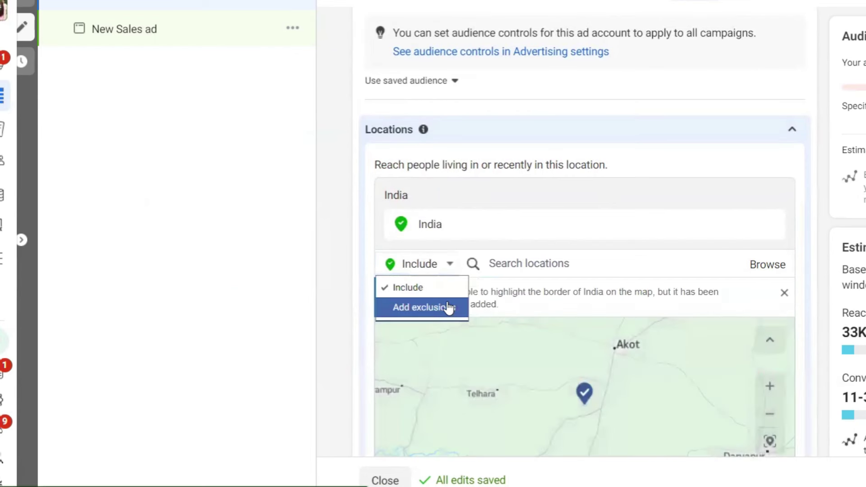
pyautogui.click(446, 305)
pyautogui.click(543, 261)
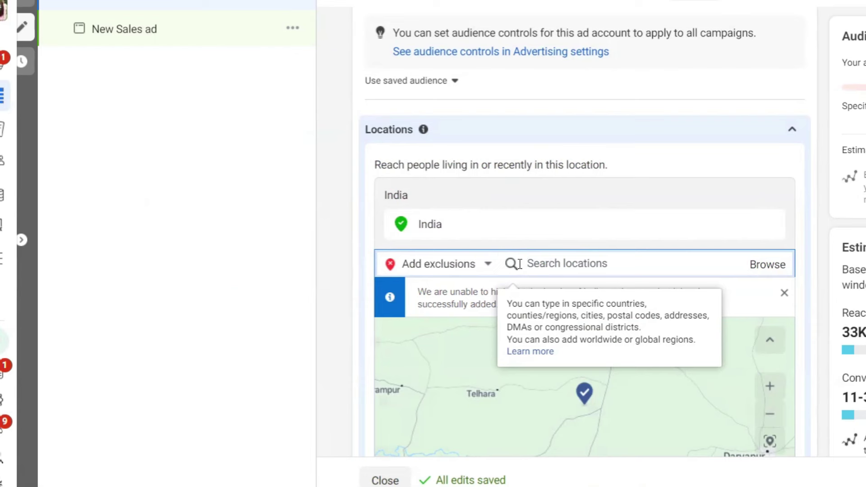
pyautogui.write('assam')
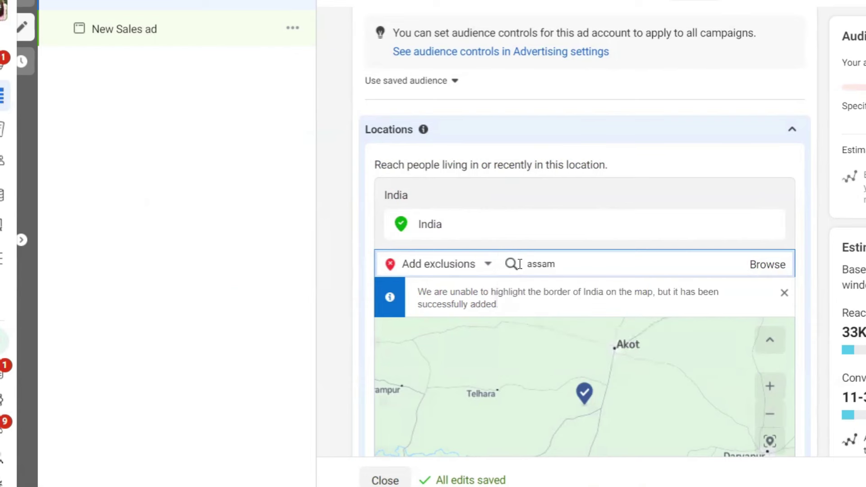
pyautogui.click(561, 295)
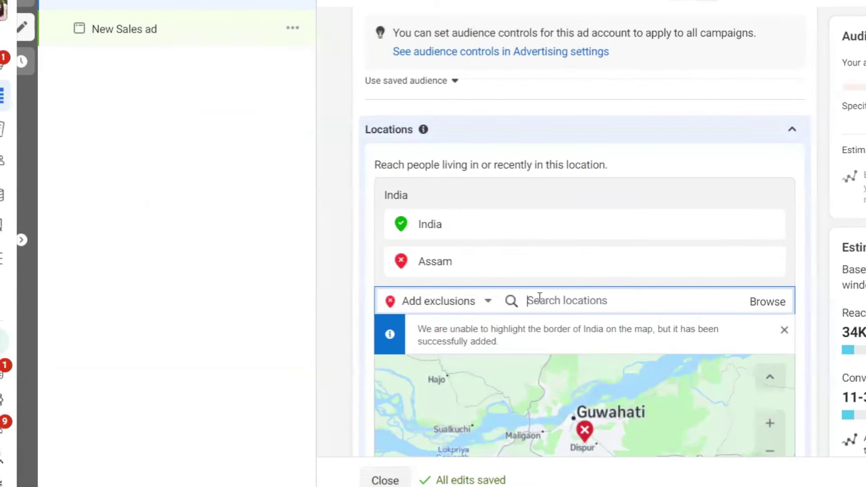
pyautogui.write('nagaland')
pyautogui.click(564, 332)
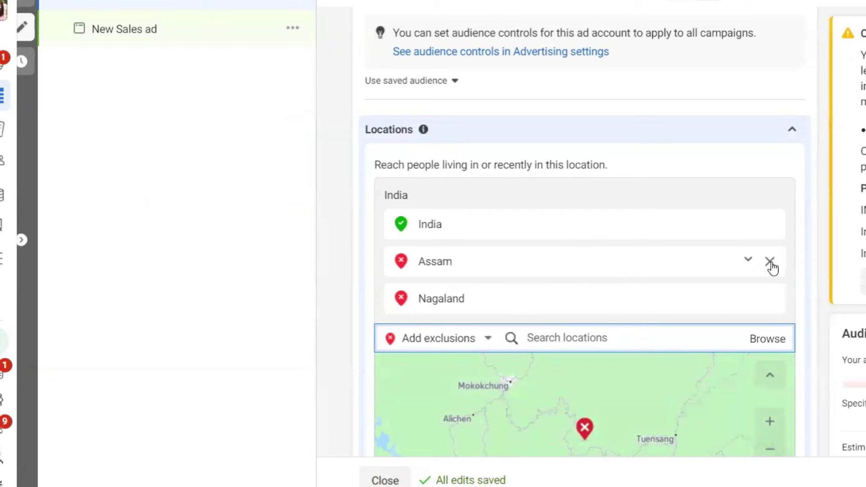
# Remove the Assam and Nagaland exclusions and limit India to cities with a minimum population of 750,000
pyautogui.click(769, 262)
pyautogui.click(769, 263)
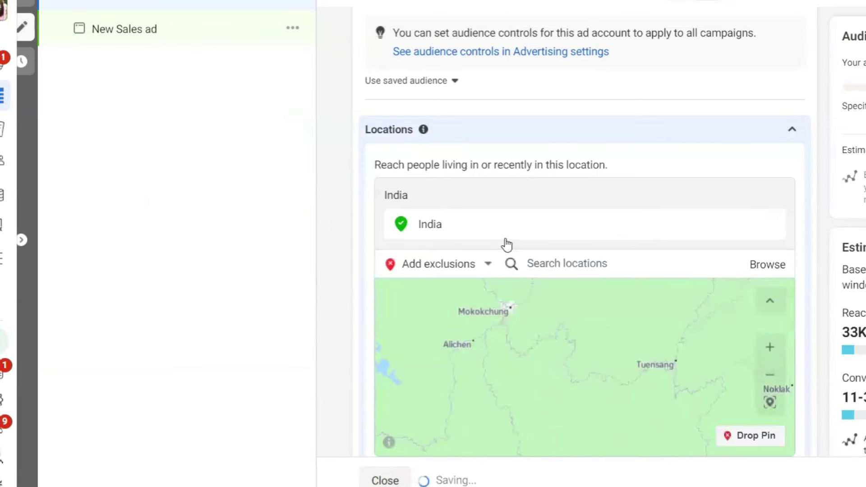
pyautogui.click(747, 223)
pyautogui.click(715, 286)
pyautogui.click(509, 226)
pyautogui.click(522, 272)
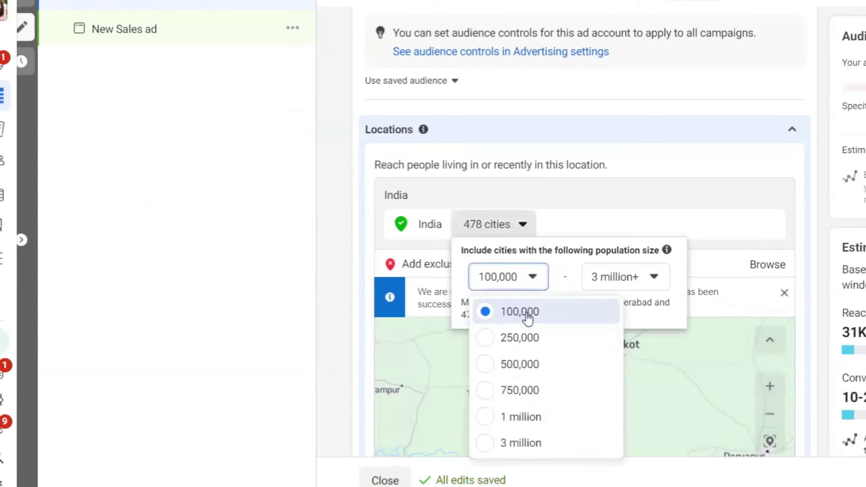
pyautogui.click(543, 386)
# Set the minimum population of the included cities in India to 250,000
pyautogui.scroll(-2, 618, 274)
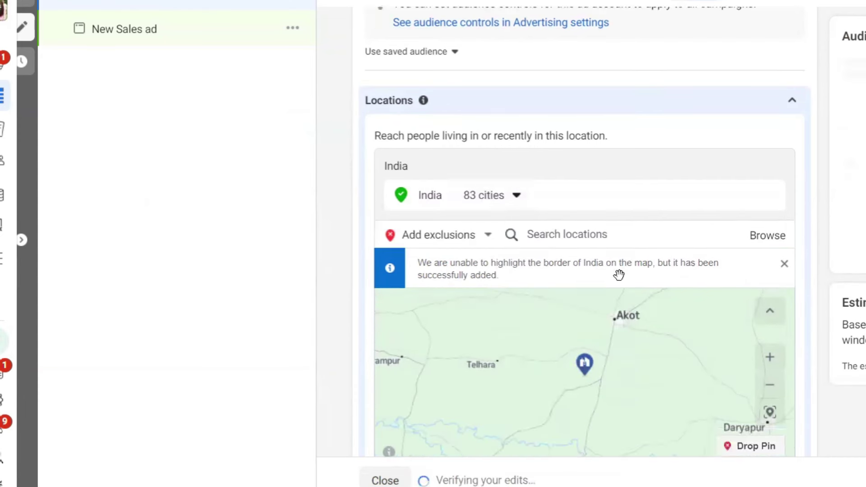
pyautogui.click(496, 148)
pyautogui.click(532, 212)
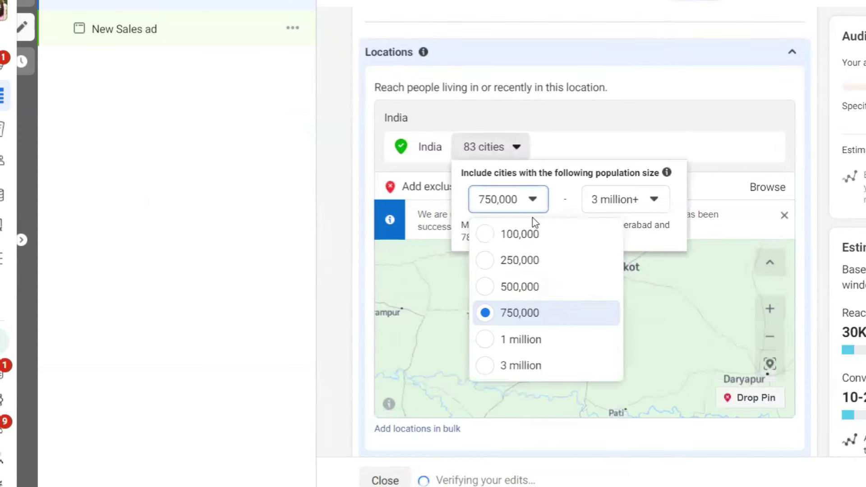
pyautogui.click(532, 258)
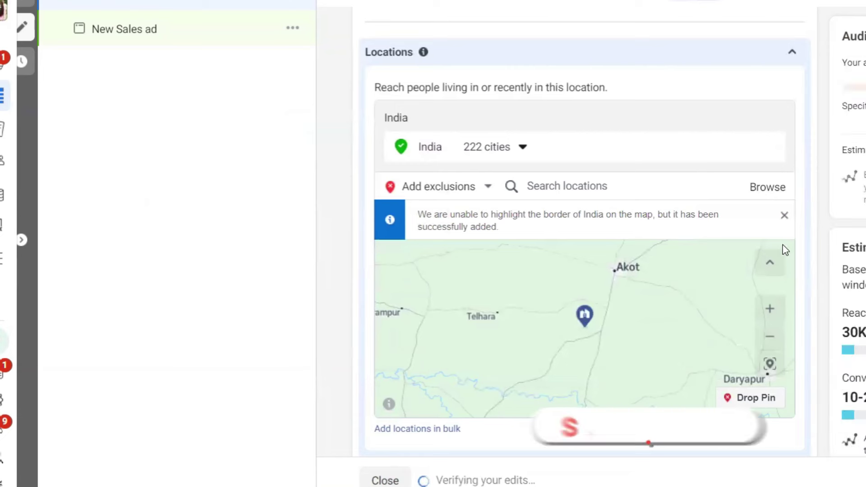
# Replace the India location with the city of Lucknow, Uttar Pradesh, and view its radius options
pyautogui.click(559, 188)
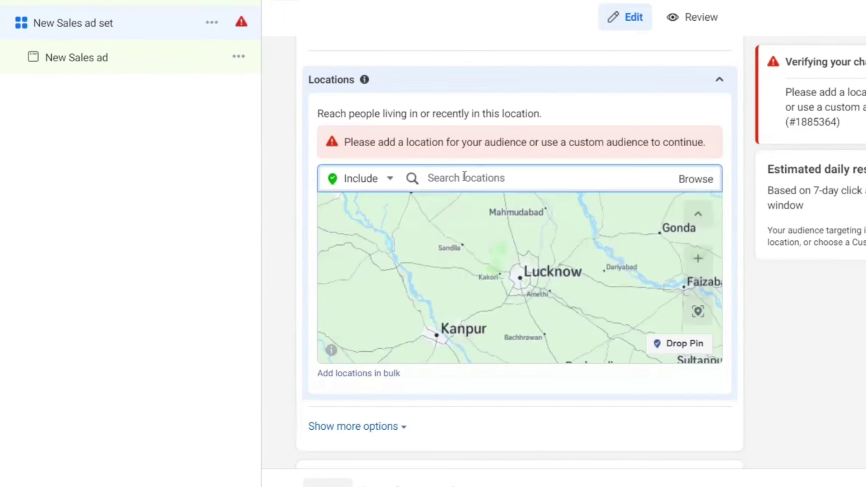
pyautogui.write('lucknow')
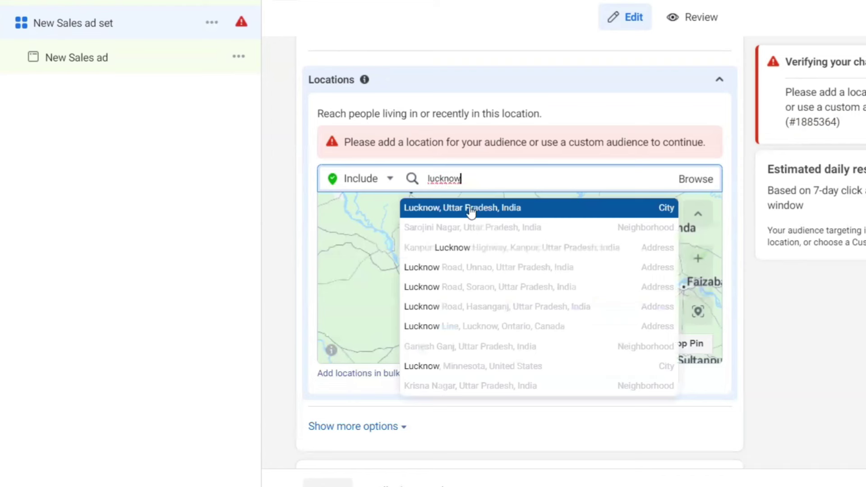
pyautogui.click(469, 208)
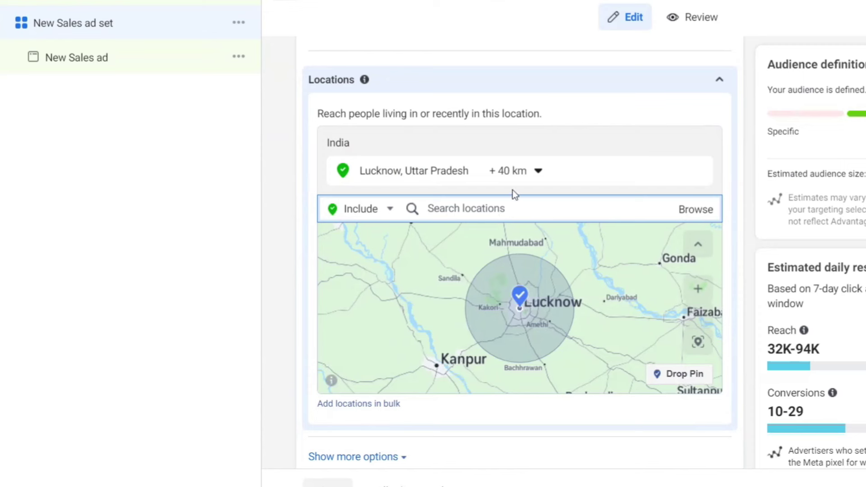
pyautogui.click(532, 178)
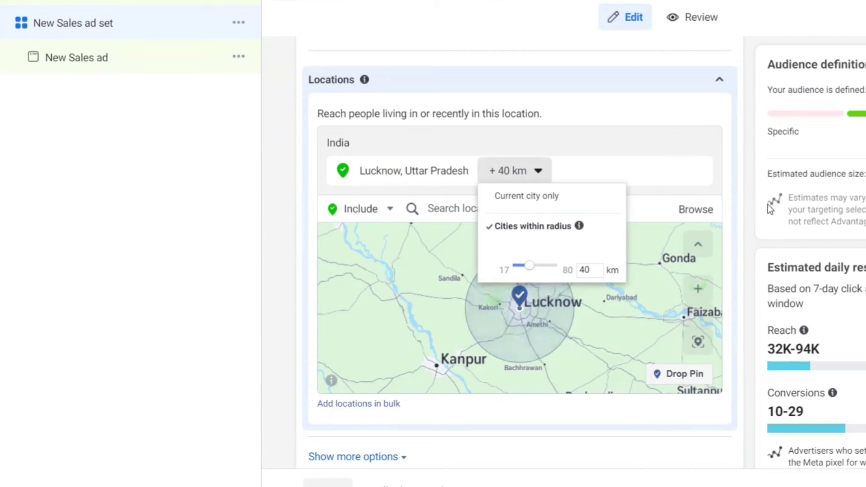
pyautogui.click(408, 142)
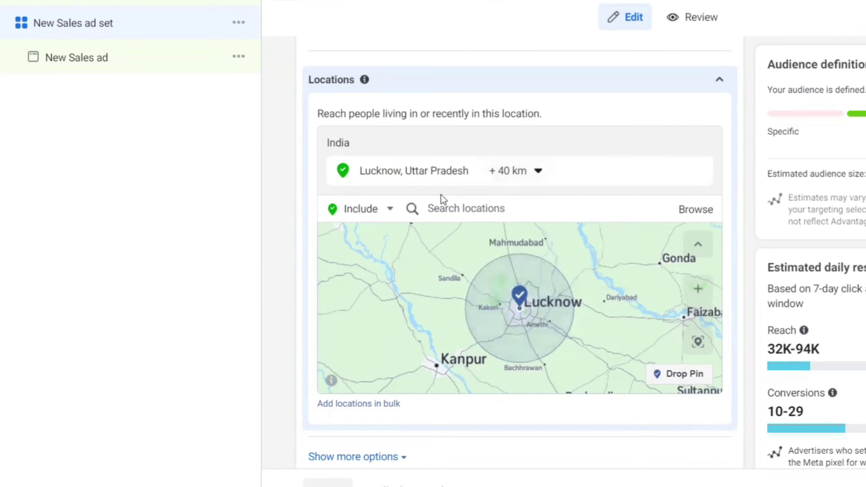
# Add the Gomti Nagar neighbourhood in Uttar Pradesh as an included location and remove Lucknow
pyautogui.click(456, 214)
pyautogui.write('gomti nagar')
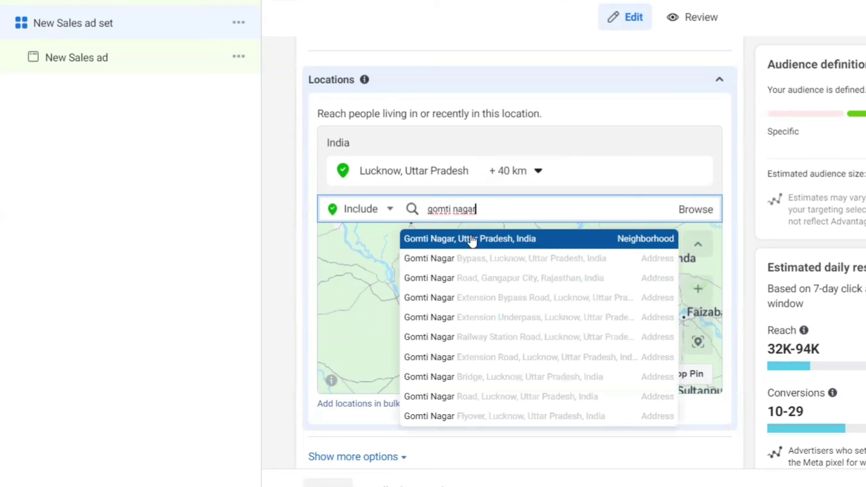
pyautogui.click(471, 241)
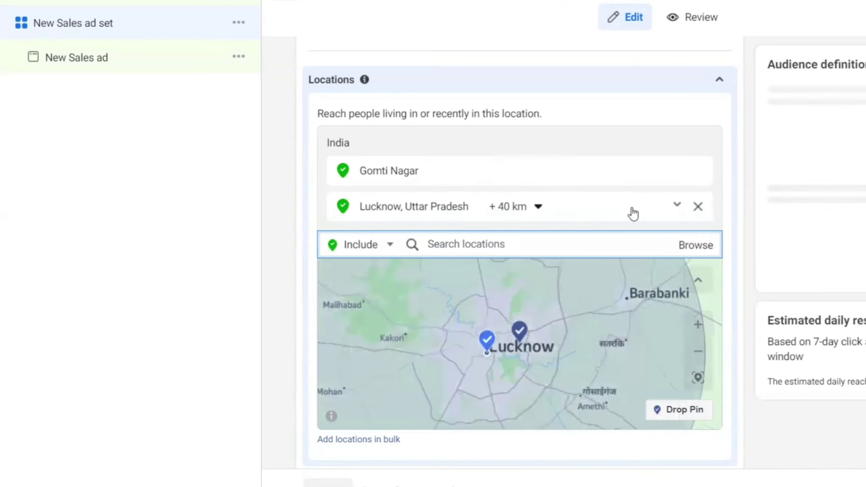
pyautogui.click(697, 206)
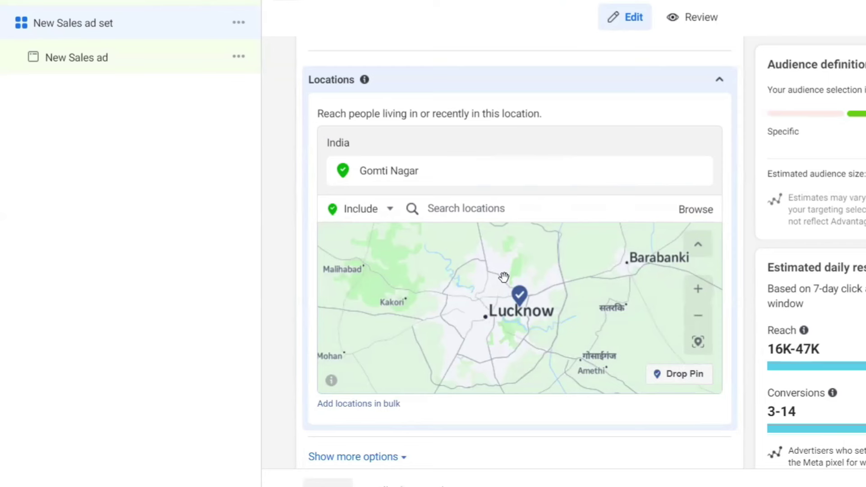
# Change the audience location to the country India and include all of its cities
pyautogui.click(521, 210)
pyautogui.write('india')
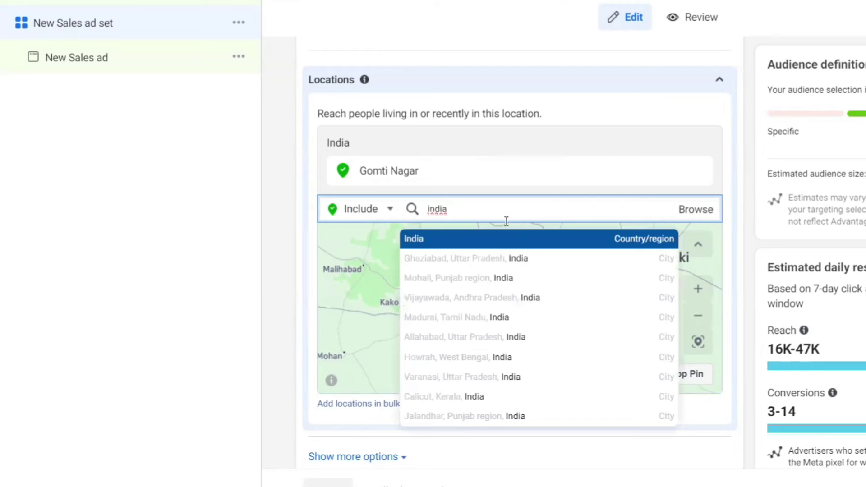
pyautogui.click(501, 239)
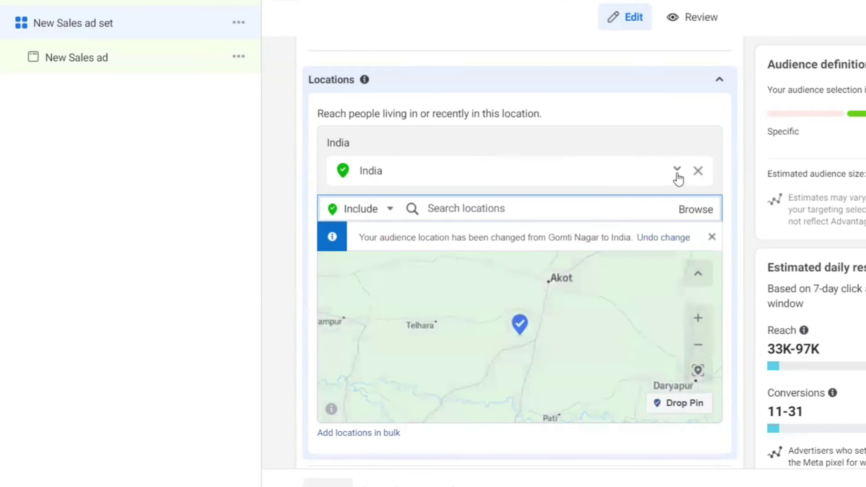
pyautogui.click(677, 170)
pyautogui.click(624, 230)
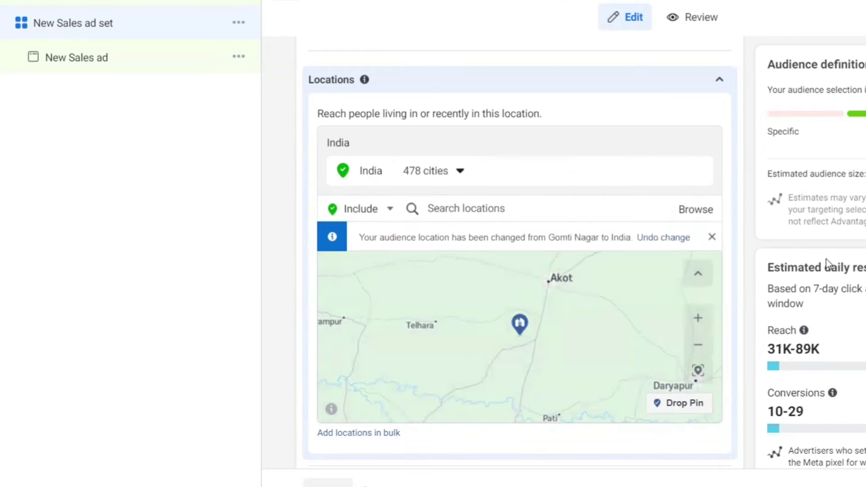
# Expand the Advantage+ audience section and open the optional audience suggestion with its age, gender and detailed targeting settings
pyautogui.scroll(-8, 724, 400)
pyautogui.click(710, 172)
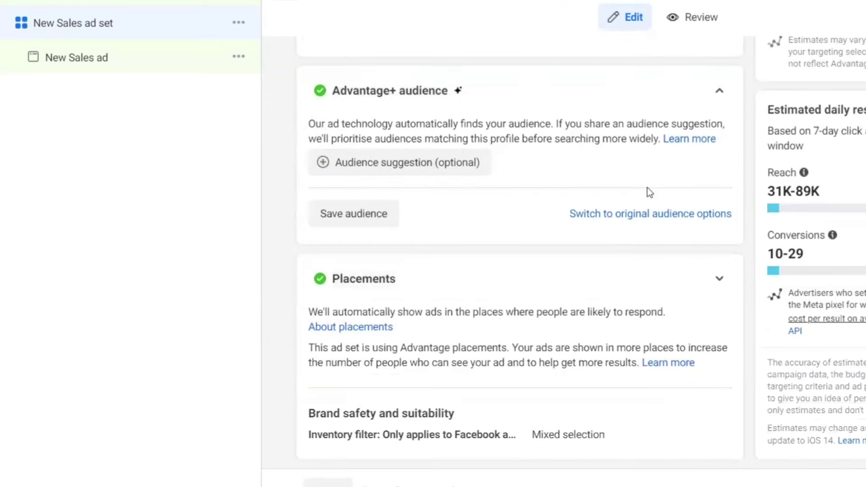
pyautogui.click(396, 163)
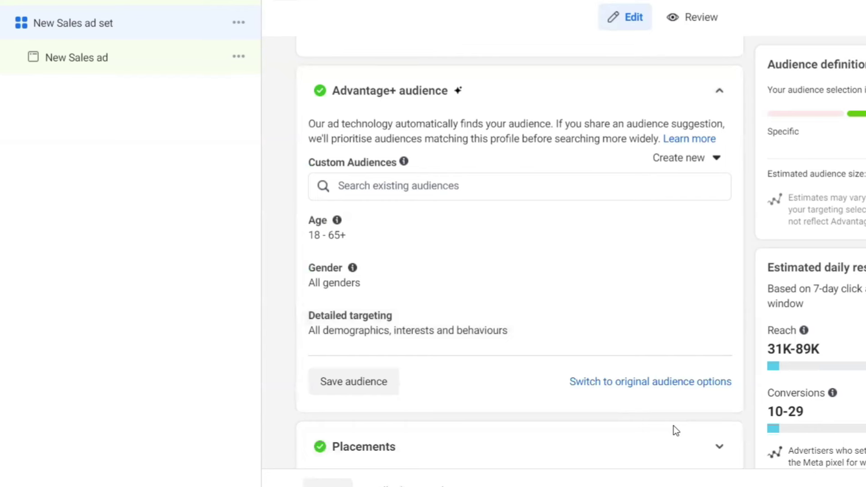
pyautogui.scroll(2, 442, 312)
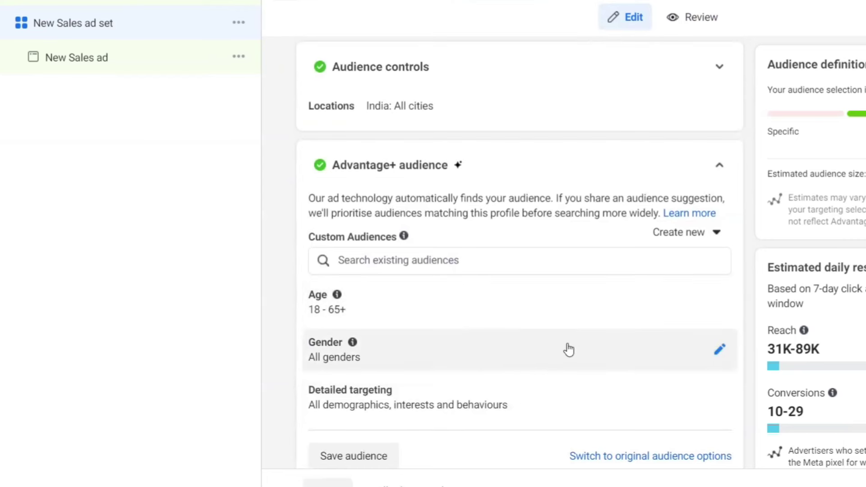
# Set the ad set's schedule to start on 17 July 2024 at 00:41 in the Budget & schedule section
pyautogui.scroll(6, 399, 272)
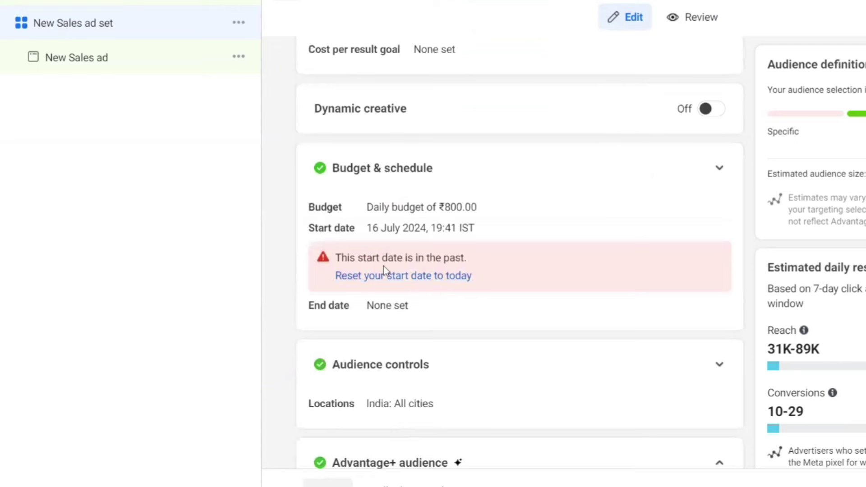
pyautogui.click(708, 184)
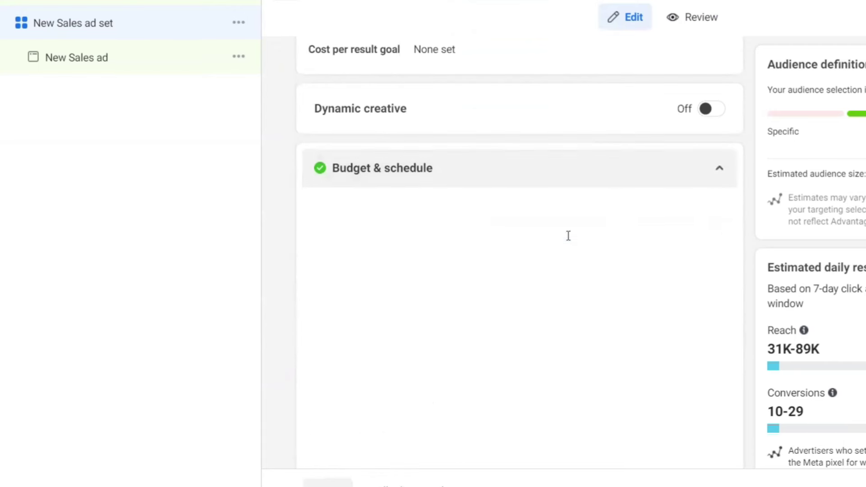
pyautogui.scroll(-2, 426, 283)
pyautogui.click(426, 283)
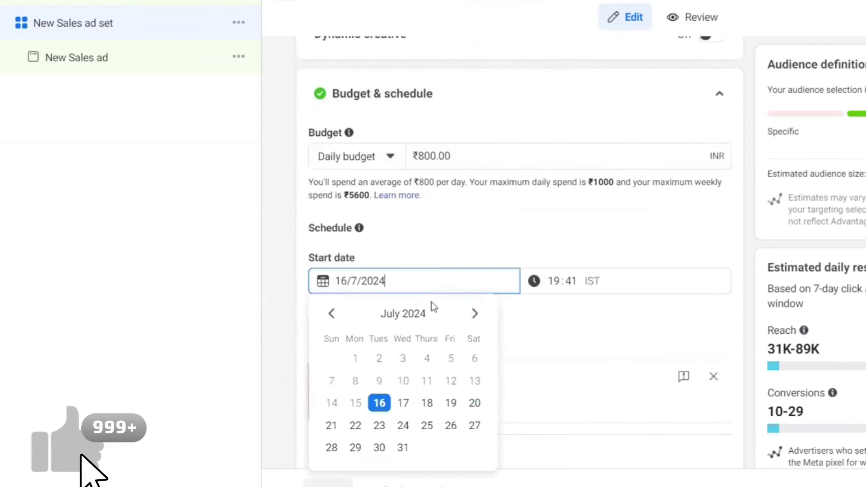
pyautogui.click(402, 402)
pyautogui.click(552, 283)
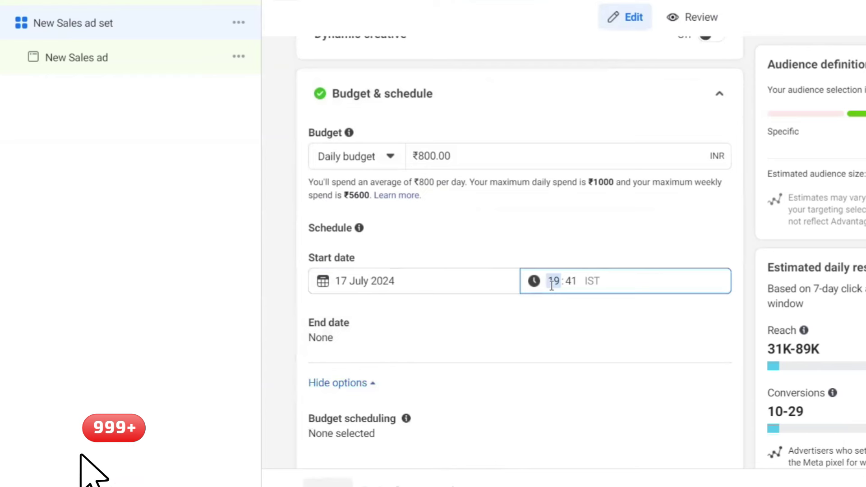
pyautogui.write('06')
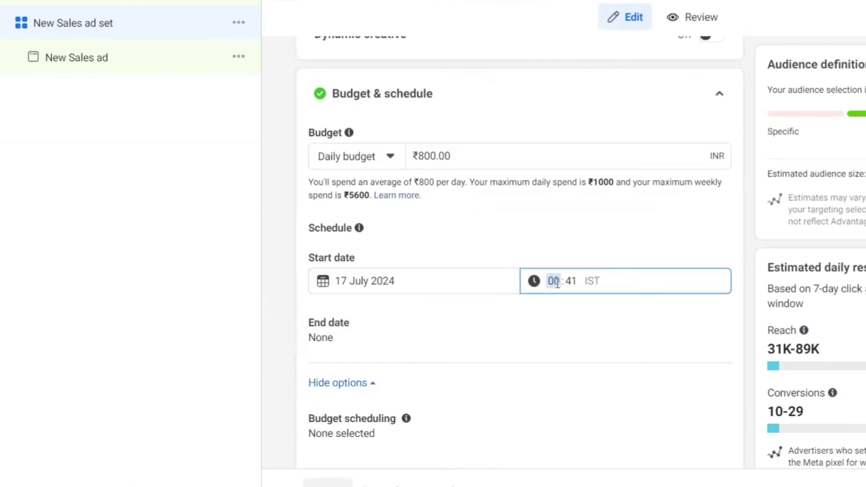
pyautogui.click(600, 224)
# Expand the Advantage+ audience section again and open its optional audience suggestion settings
pyautogui.scroll(-3, 654, 271)
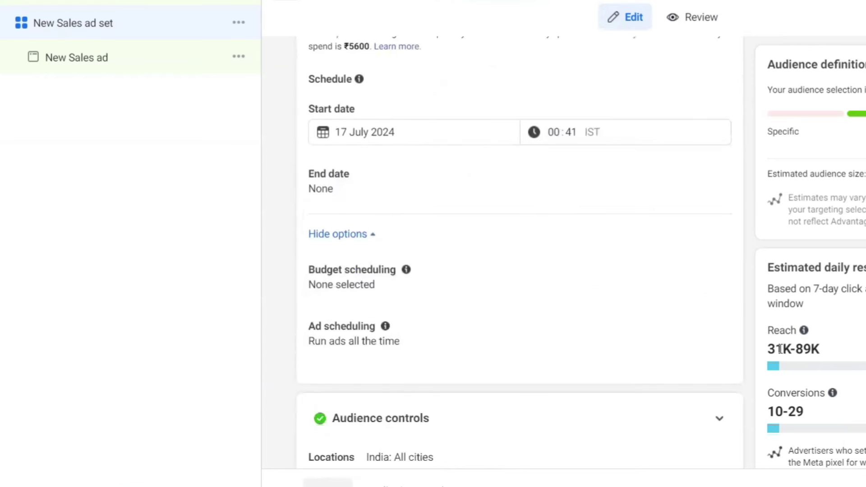
pyautogui.scroll(-5, 766, 360)
pyautogui.scroll(5, 501, 354)
pyautogui.scroll(-5, 450, 343)
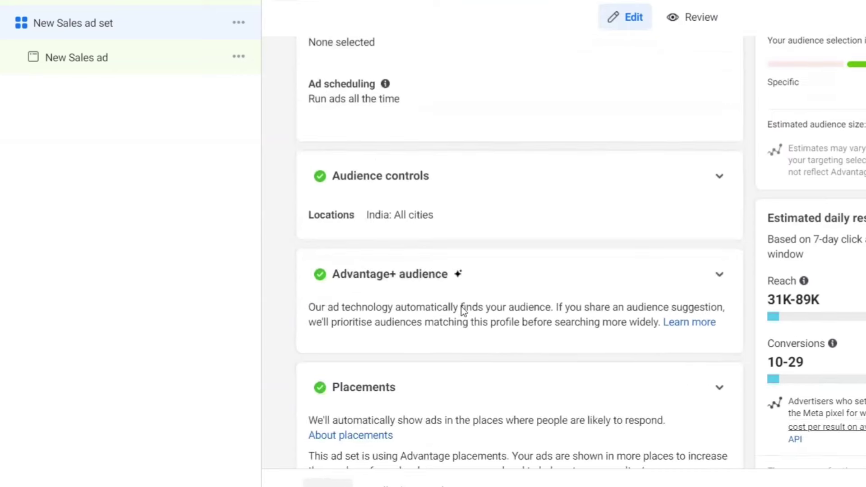
pyautogui.scroll(-2, 461, 306)
pyautogui.click(690, 169)
pyautogui.click(415, 164)
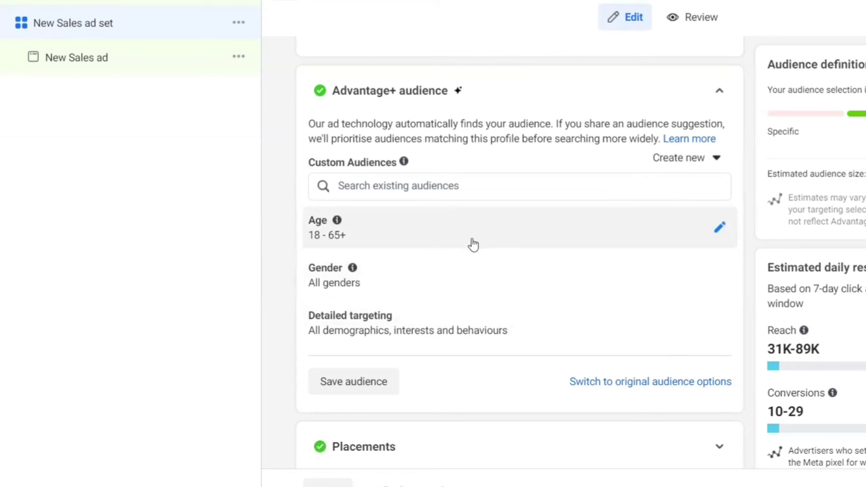
# Set the maximum age in the audience suggestion to 45
pyautogui.scroll(2, 639, 240)
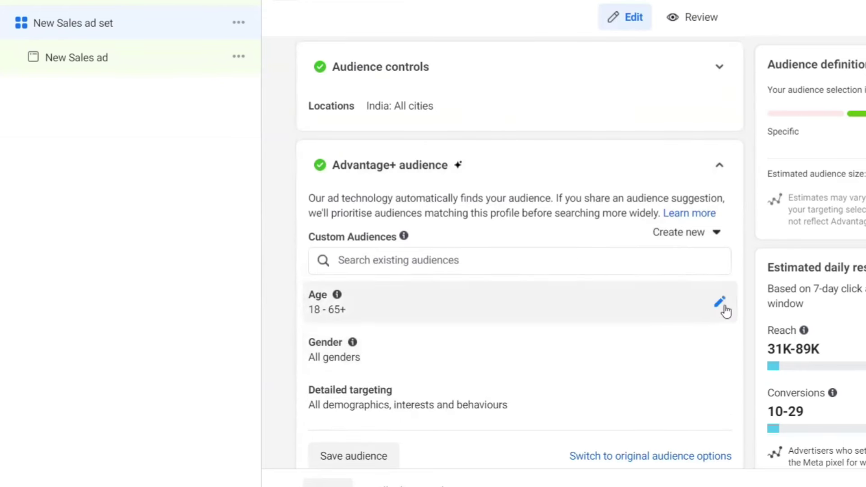
pyautogui.click(720, 301)
pyautogui.scroll(-3, 432, 261)
pyautogui.click(415, 181)
pyautogui.scroll(8, 440, 302)
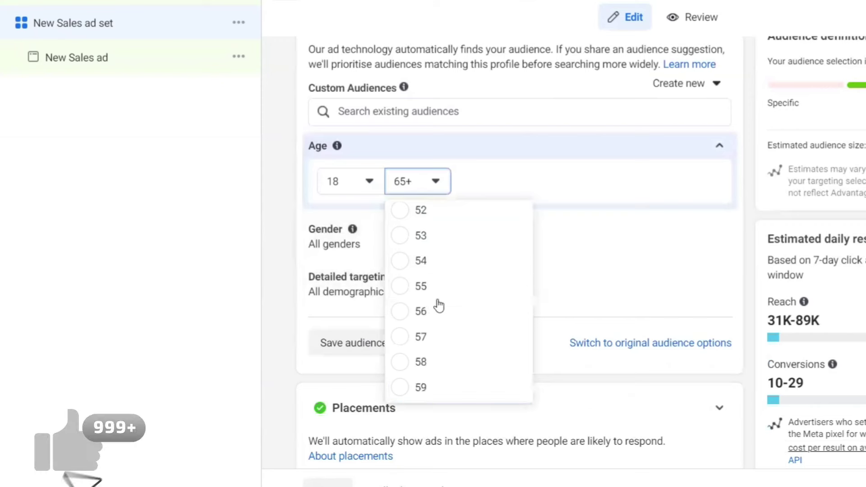
pyautogui.click(441, 256)
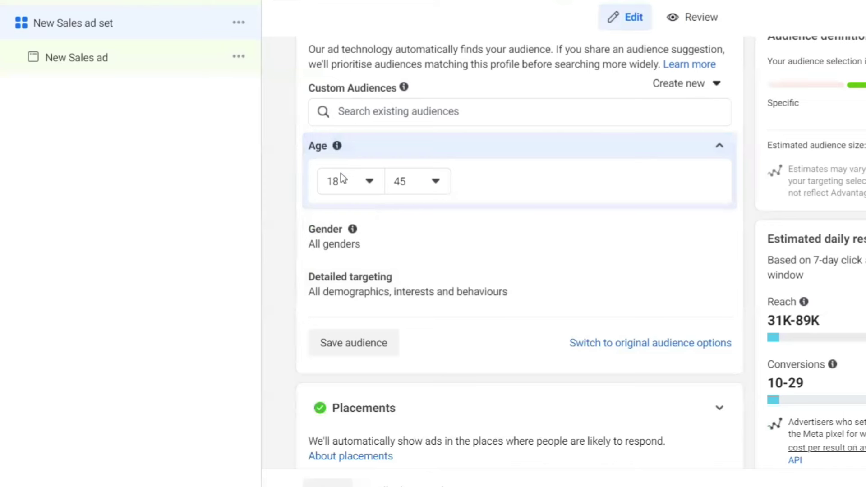
# View the gender options, leave them at All, and open the detailed targeting for editing
pyautogui.click(719, 235)
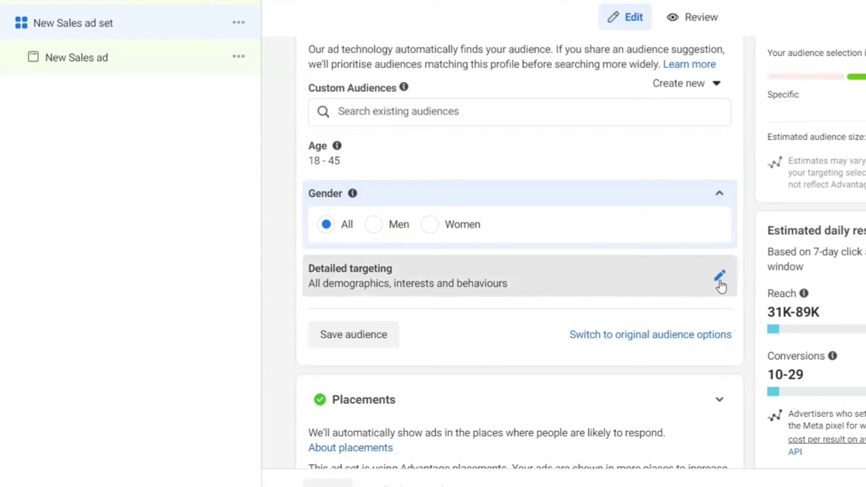
pyautogui.click(718, 280)
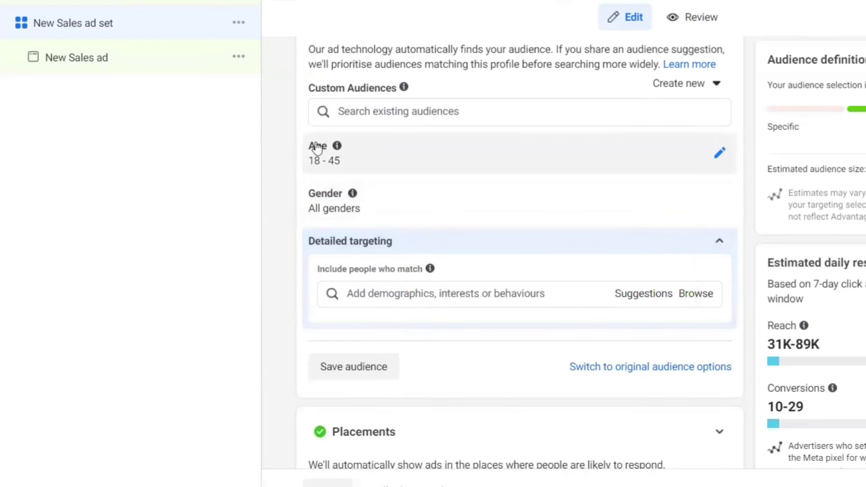
pyautogui.scroll(2, 319, 237)
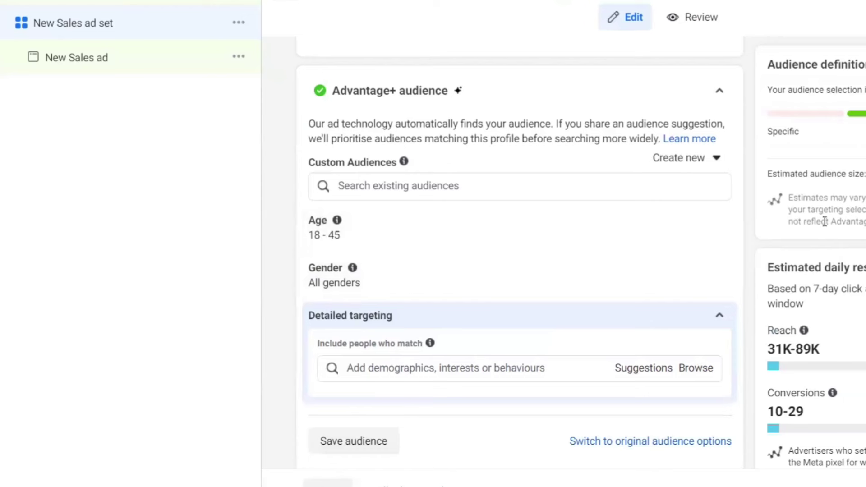
pyautogui.moveTo(851, 174); pyautogui.dragTo(864, 174)
pyautogui.click(830, 152)
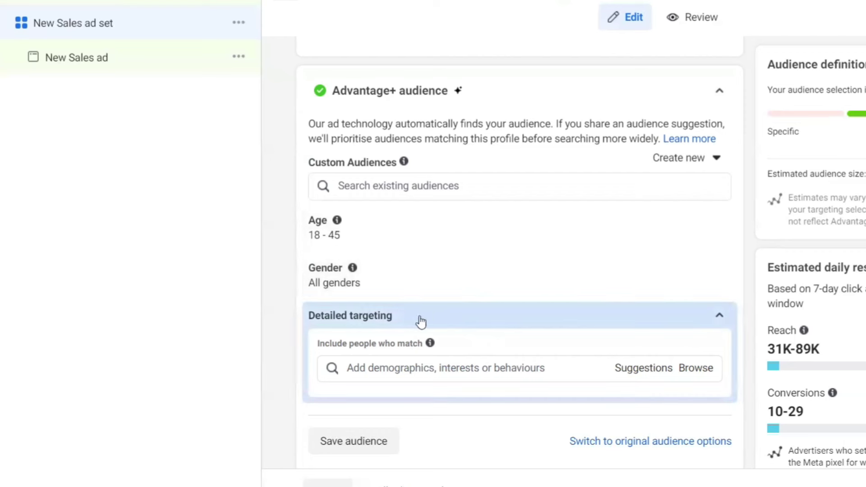
# Search detailed targeting for "digital marketing" and add the Digital marketing (marketing) interest
pyautogui.click(440, 368)
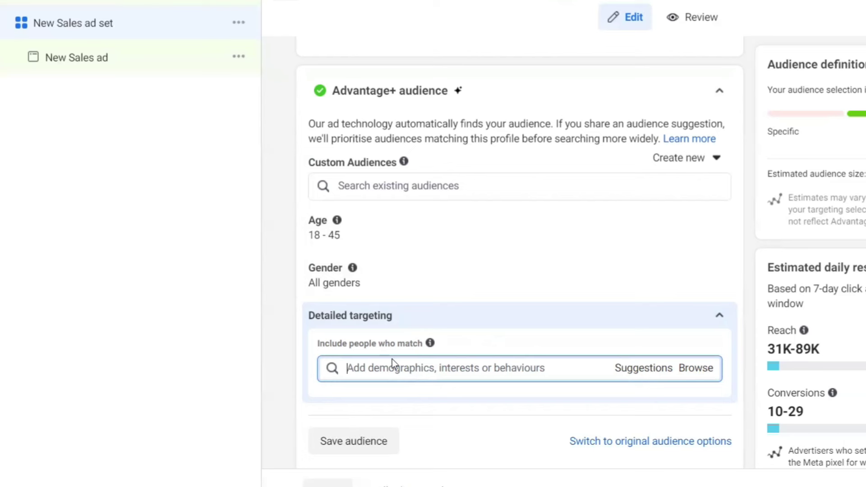
pyautogui.write('digital marketing')
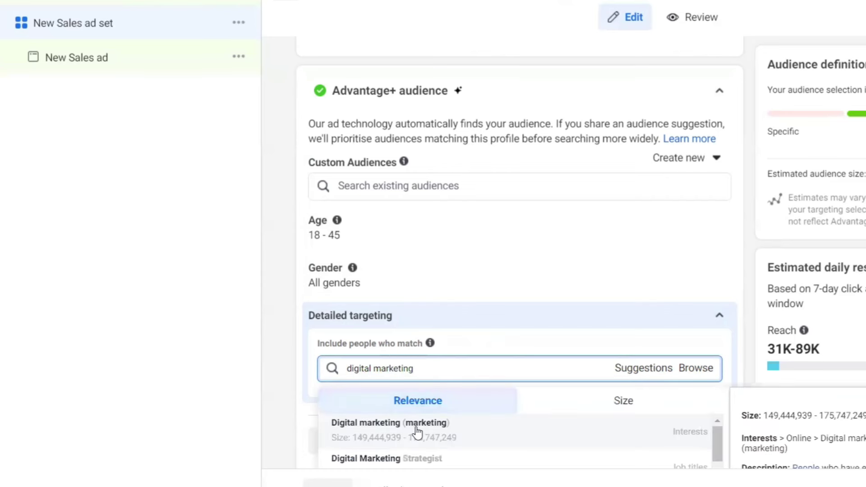
pyautogui.click(417, 432)
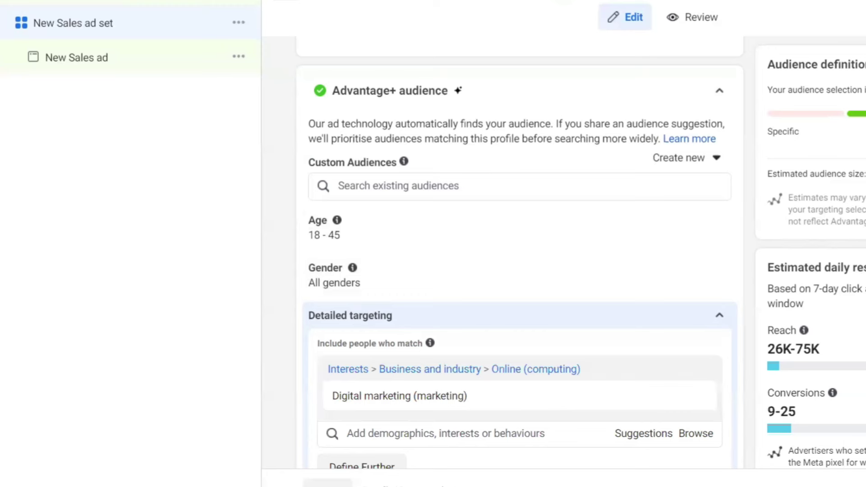
# Examine the information note on including people who match and the details of the Digital marketing interest
pyautogui.scroll(-2, 741, 314)
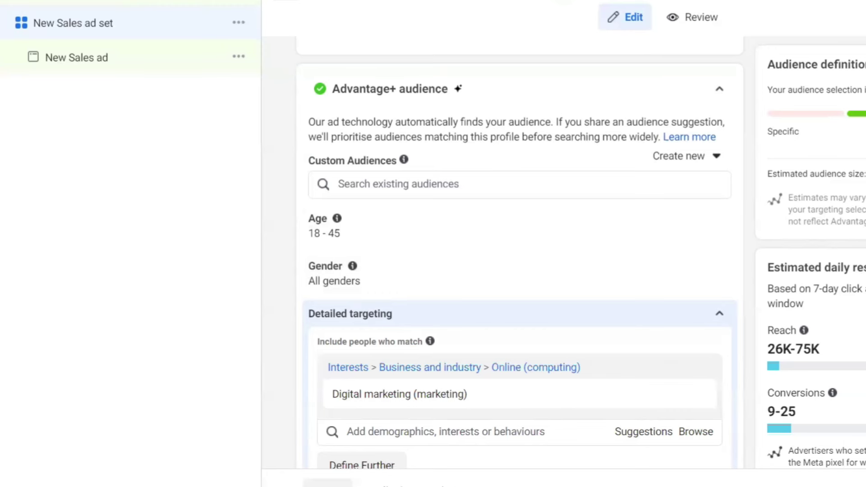
pyautogui.moveTo(368, 315)
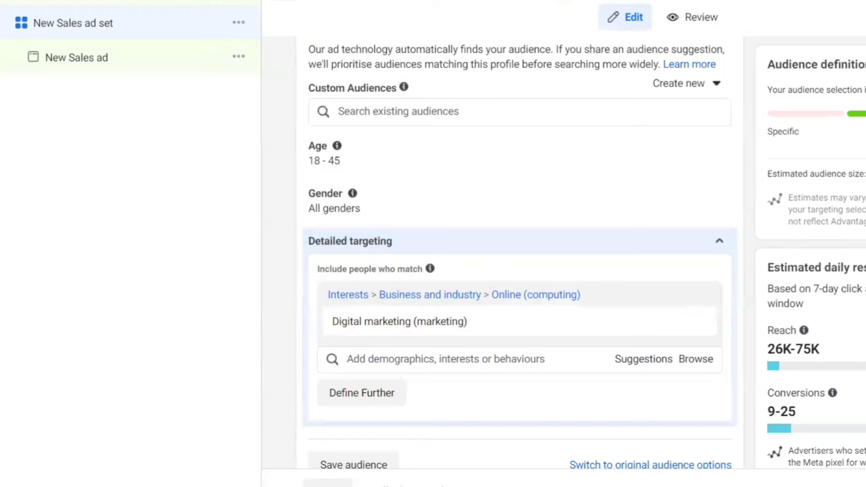
pyautogui.moveTo(429, 268)
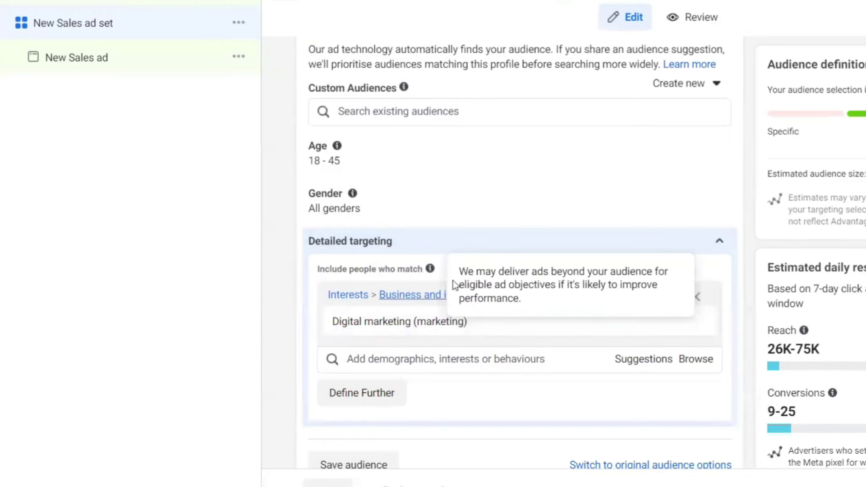
pyautogui.moveTo(480, 331)
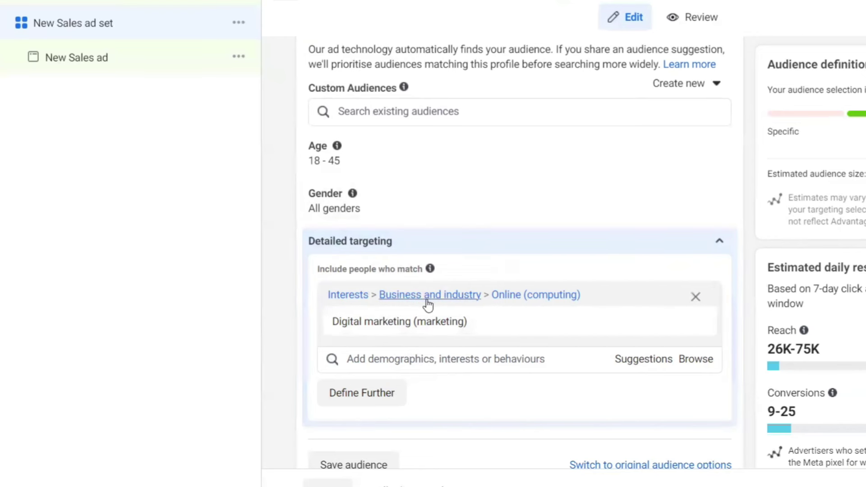
pyautogui.moveTo(425, 330)
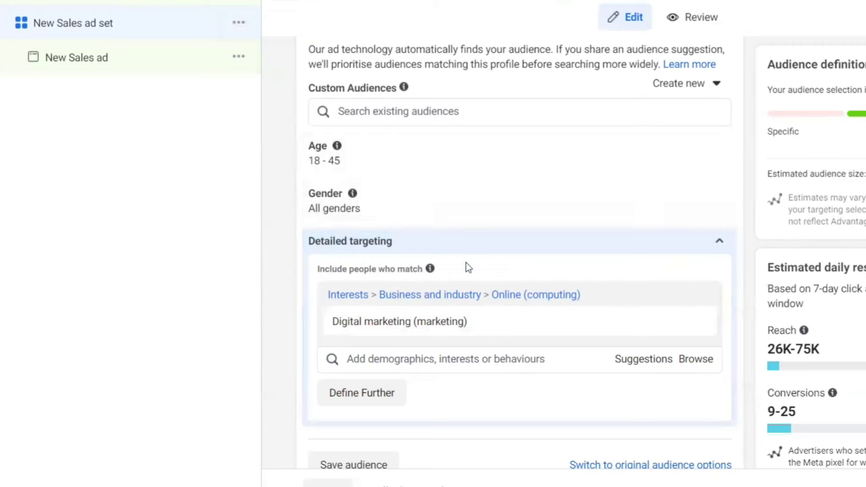
pyautogui.moveTo(453, 333)
pyautogui.moveTo(418, 307)
pyautogui.moveTo(520, 335)
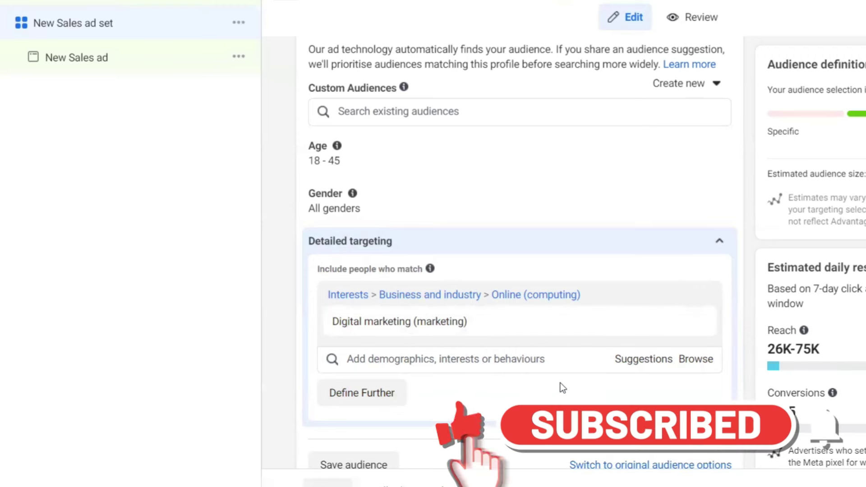
# Add the suggested interests Social media marketing (marketing) and Advertising agency (marketing) to the detailed targeting
pyautogui.click(635, 373)
pyautogui.scroll(-3, 346, 320)
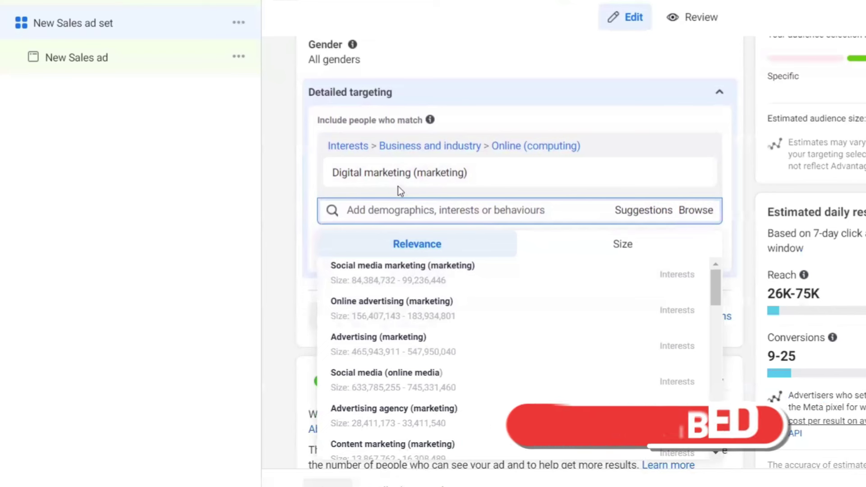
pyautogui.moveTo(428, 184)
pyautogui.click(446, 283)
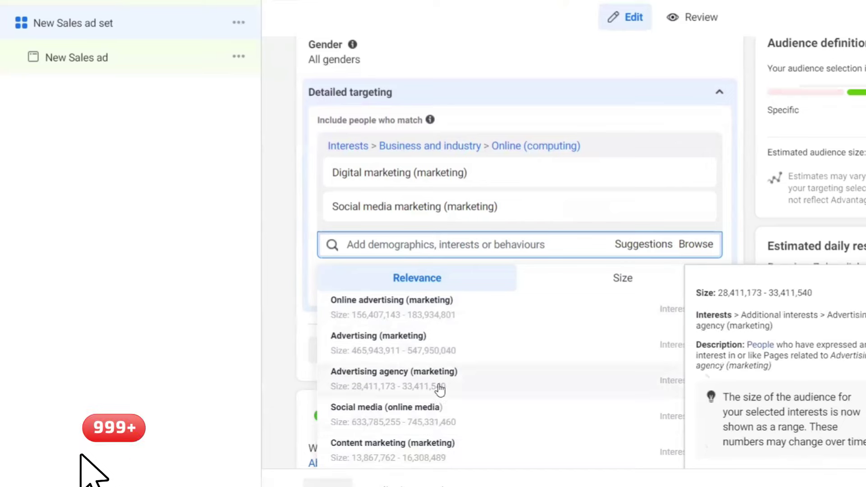
pyautogui.click(439, 385)
pyautogui.click(199, 254)
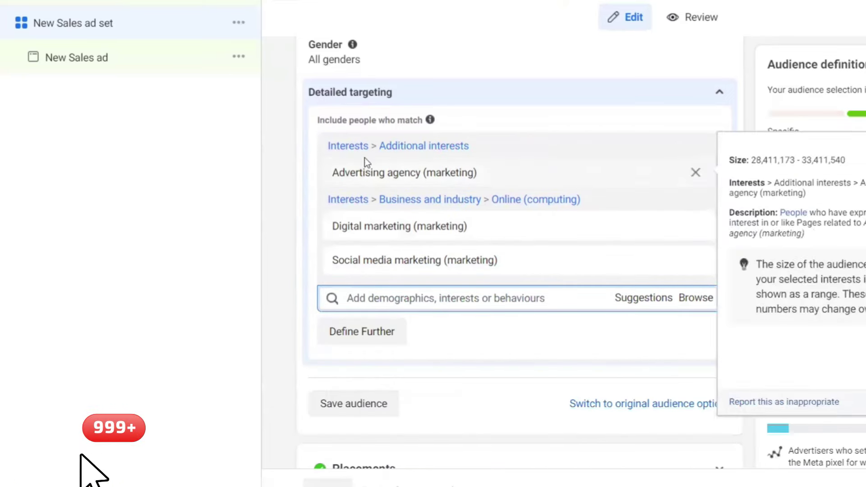
pyautogui.moveTo(310, 142); pyautogui.dragTo(292, 257)
pyautogui.click(278, 233)
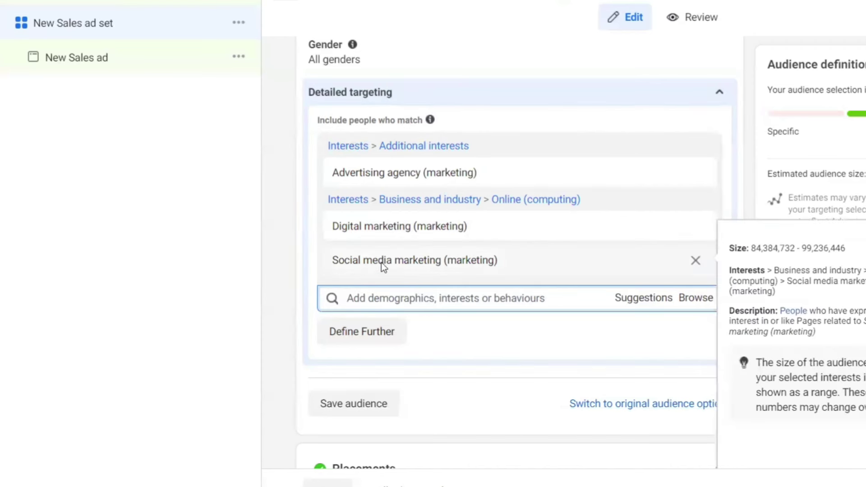
# Set the minimum age in the audience suggestion to 24
pyautogui.moveTo(680, 263)
pyautogui.scroll(5, 538, 294)
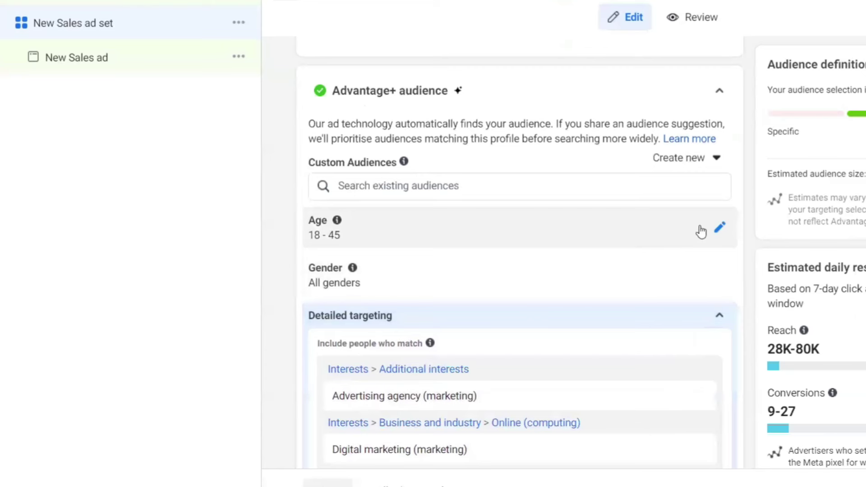
pyautogui.click(718, 234)
pyautogui.click(367, 256)
pyautogui.scroll(-2, 381, 367)
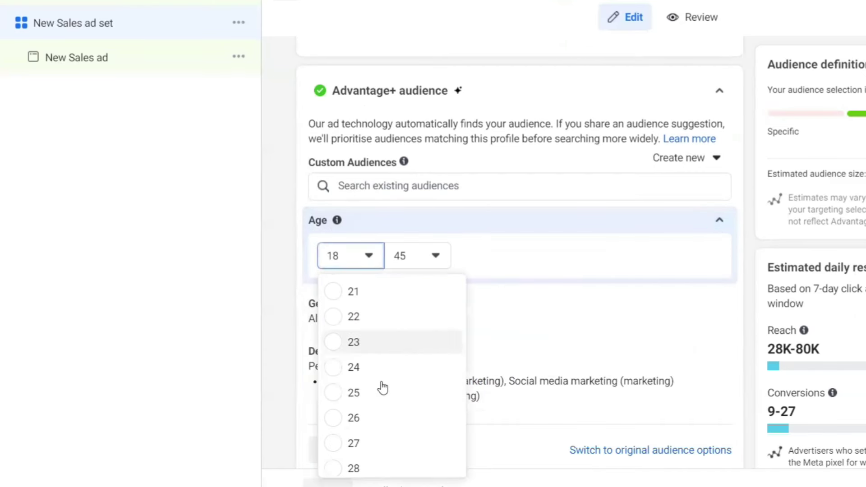
pyautogui.scroll(2, 361, 321)
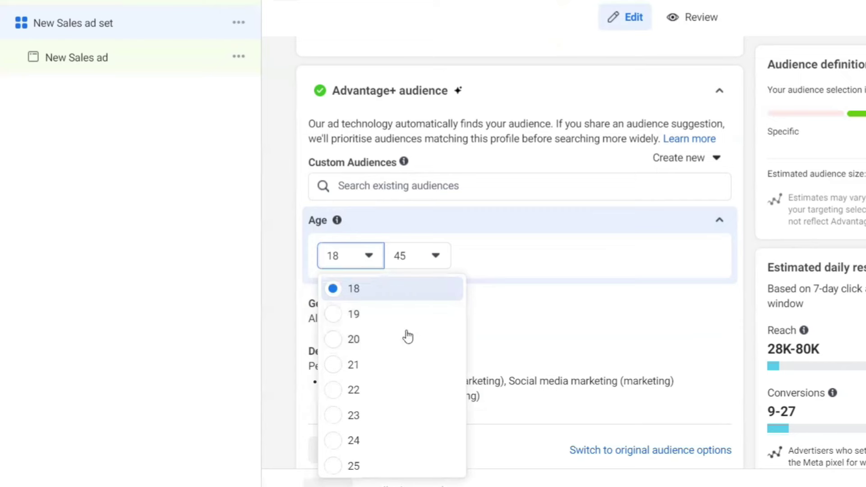
pyautogui.scroll(-2, 387, 342)
pyautogui.click(393, 365)
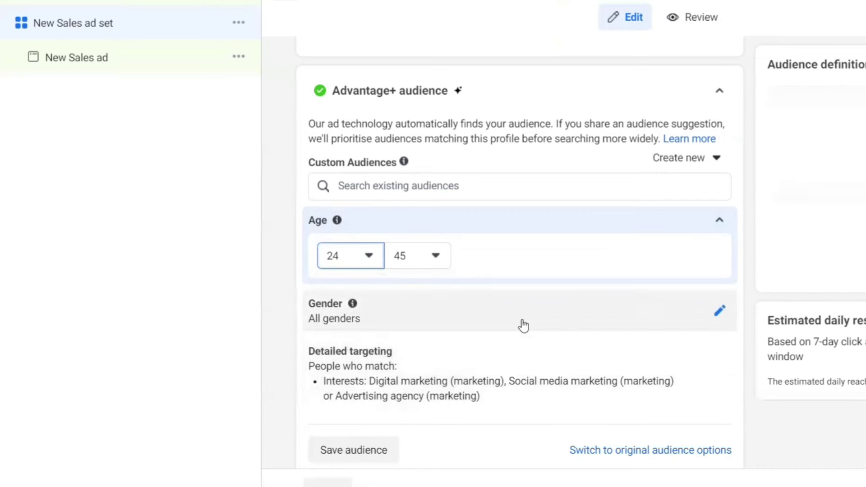
# Reopen the detailed targeting settings and review the included interests and the note on people who match
pyautogui.scroll(-5, 523, 325)
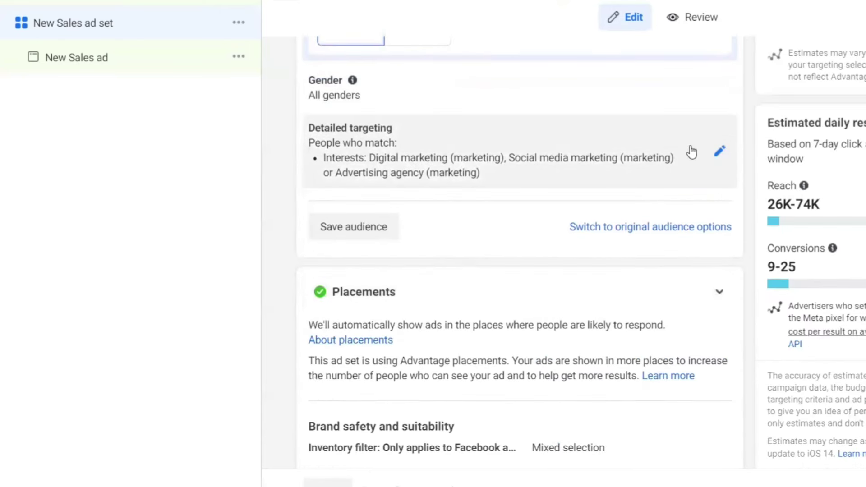
pyautogui.click(719, 150)
pyautogui.scroll(3, 459, 250)
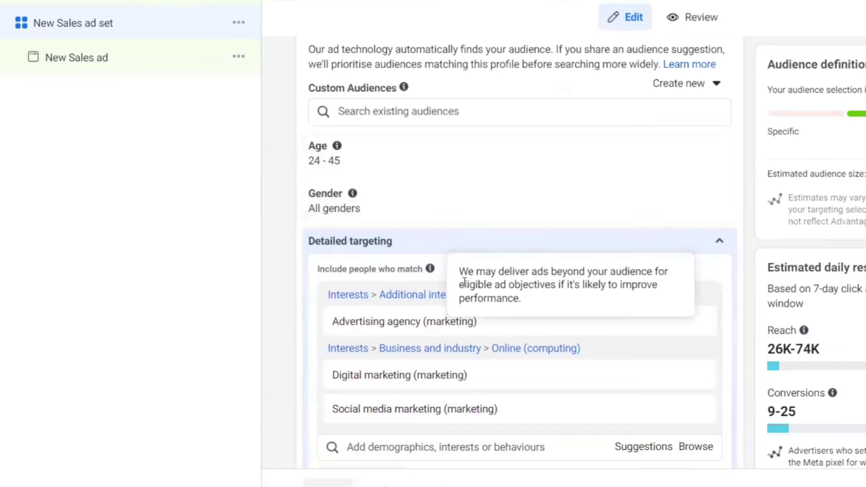
pyautogui.scroll(2, 478, 262)
pyautogui.scroll(-2, 433, 289)
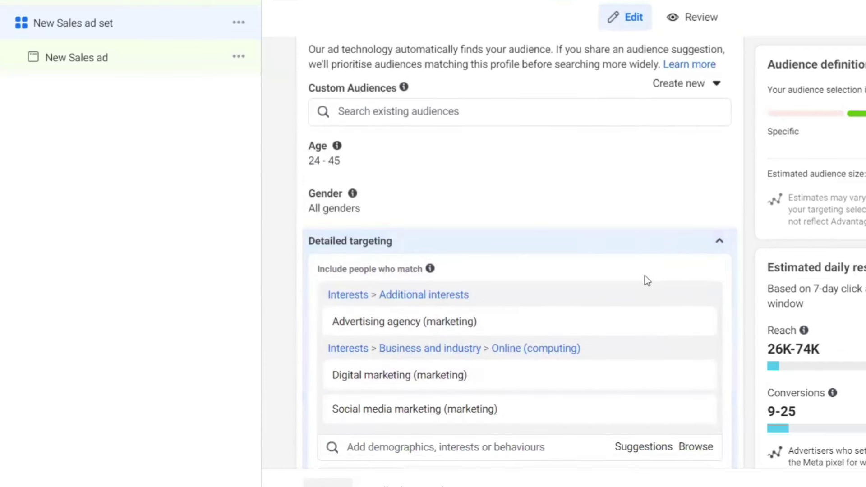
# Remove both interest groups, including Advertising agency, Digital marketing and Social media marketing, from the detailed targeting
pyautogui.click(698, 296)
pyautogui.click(697, 296)
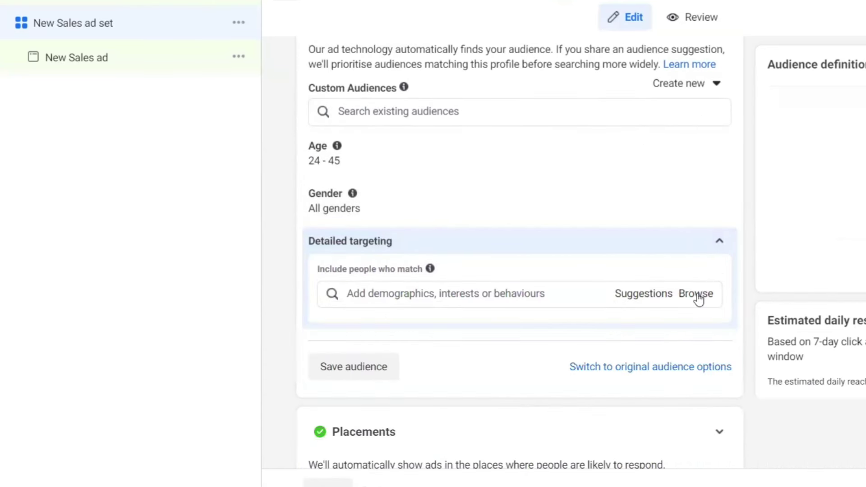
pyautogui.scroll(2, 459, 305)
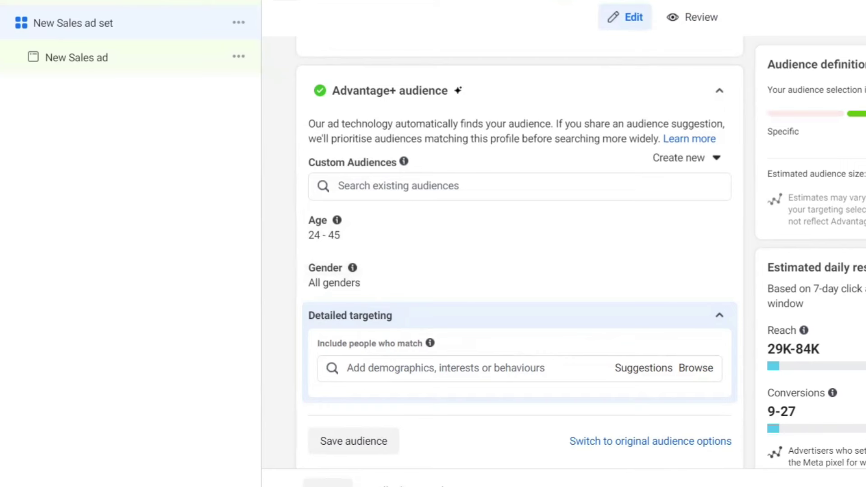
# Try the Women option in the gender setting and switch it back to All
pyautogui.click(675, 283)
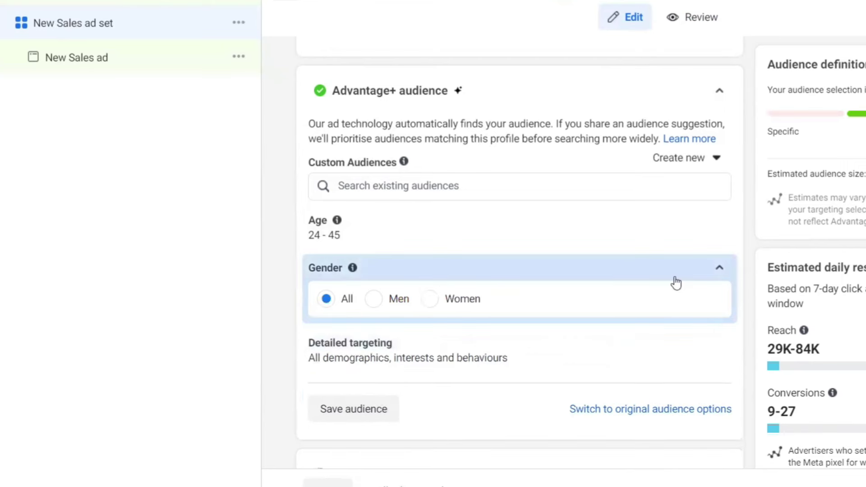
pyautogui.click(429, 299)
pyautogui.click(326, 298)
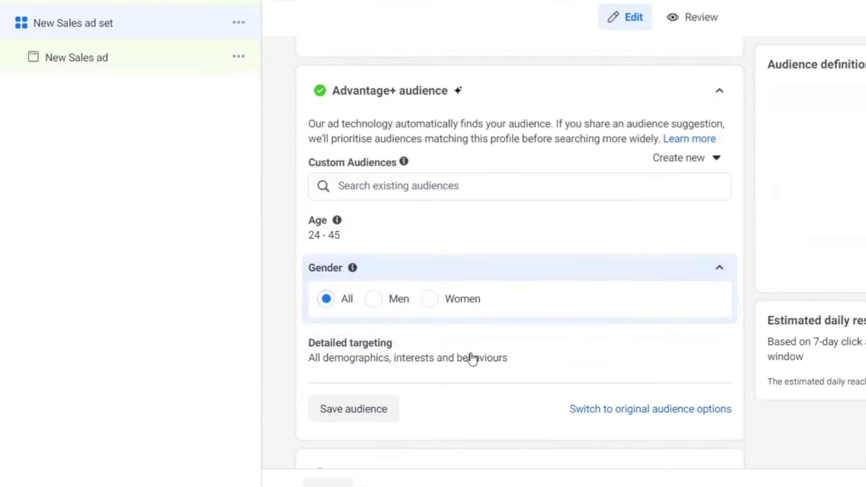
# Open the detailed targeting and search for womens fashion
pyautogui.click(718, 350)
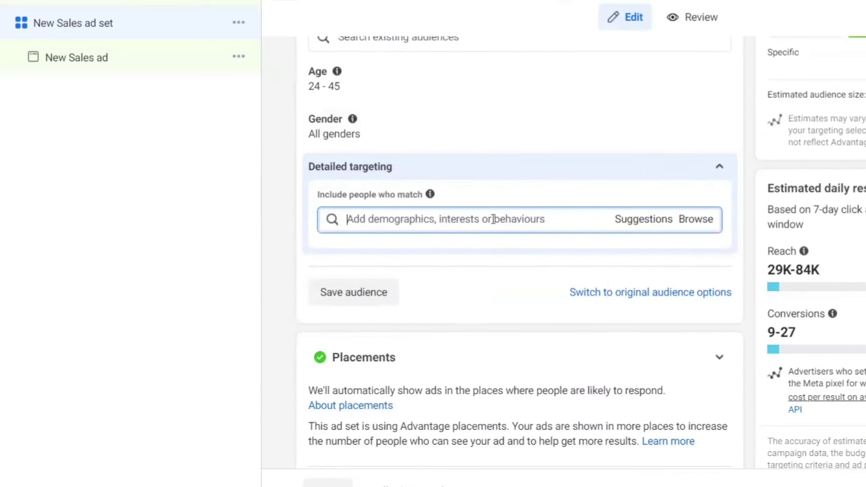
pyautogui.write('wome')
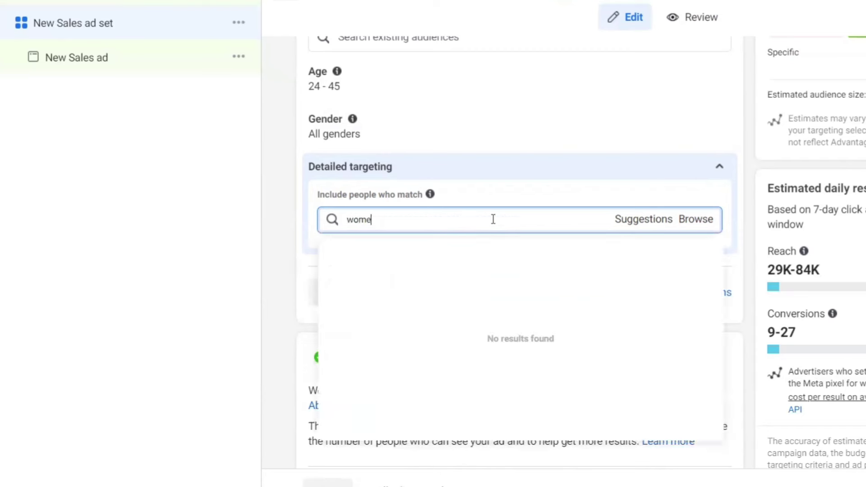
pyautogui.write('ns fashion')
pyautogui.press('BackSpace')
pyautogui.press('BackSpace')
pyautogui.press('BackSpace')
pyautogui.press('BackSpace')
pyautogui.press('BackSpace')
pyautogui.press('BackSpace')
pyautogui.press('BackSpace')
pyautogui.press('BackSpace')
pyautogui.press('BackSpace')
# Search the detailed targeting for fashion and include the interest Fashion accessories (accessories)
pyautogui.hotkey('ctrl', 'a')
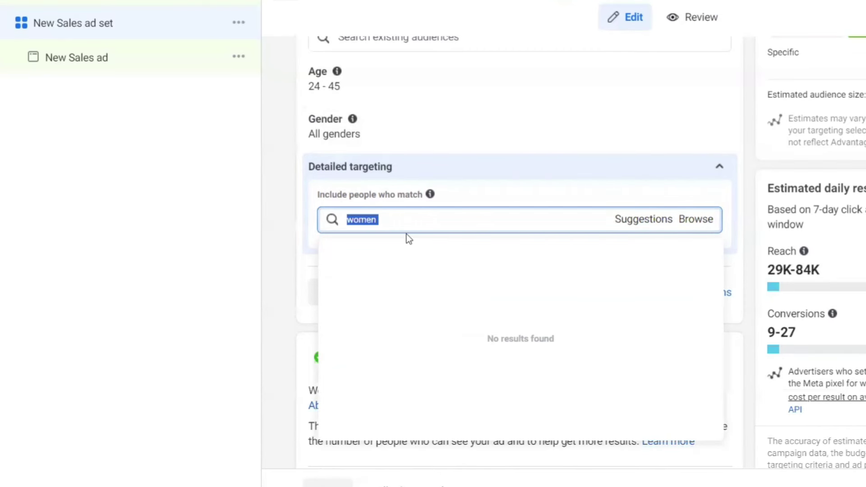
pyautogui.write('fasio')
pyautogui.press('BackSpace')
pyautogui.press('BackSpace')
pyautogui.write('hion')
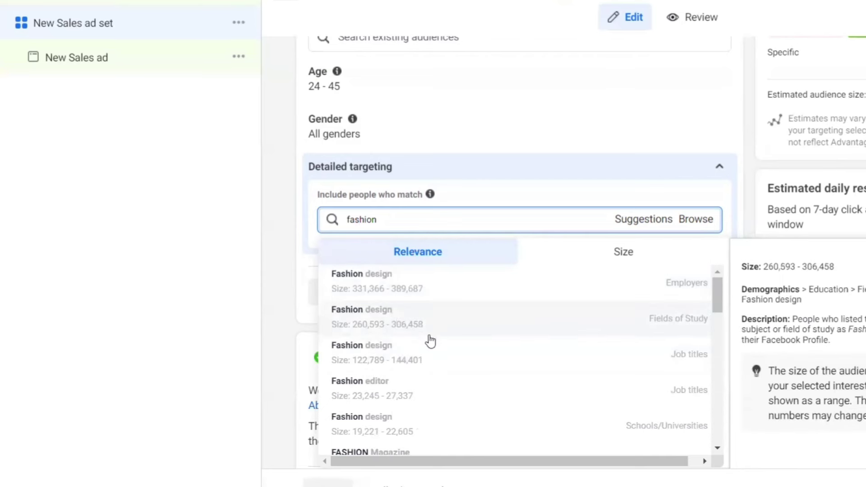
pyautogui.scroll(-3, 427, 340)
pyautogui.scroll(-2, 431, 348)
pyautogui.scroll(-2, 431, 348)
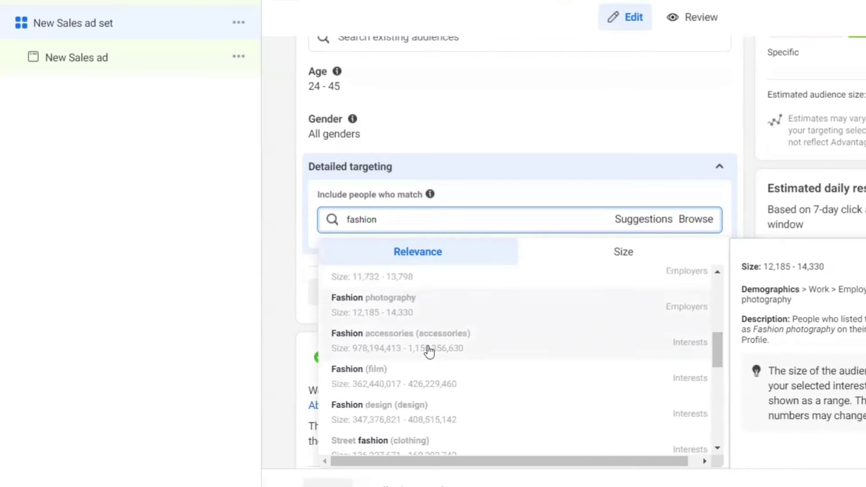
pyautogui.click(406, 346)
# Add the suggested interests Clothing (clothing) and Designer clothing (clothing) to the detailed targeting
pyautogui.click(633, 285)
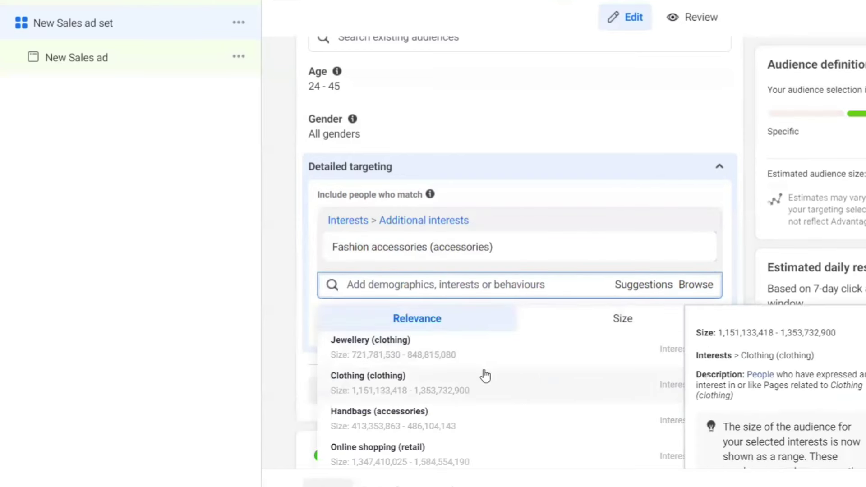
pyautogui.click(426, 400)
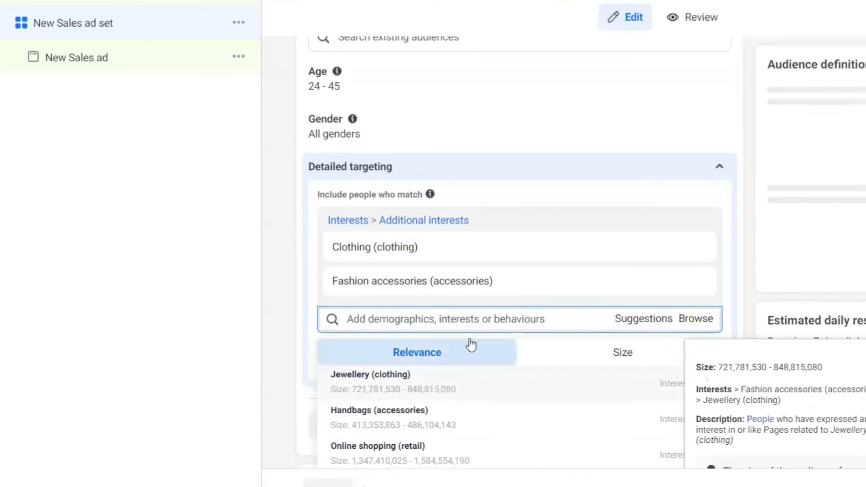
pyautogui.scroll(-2, 446, 419)
pyautogui.scroll(2, 428, 412)
pyautogui.scroll(-5, 392, 421)
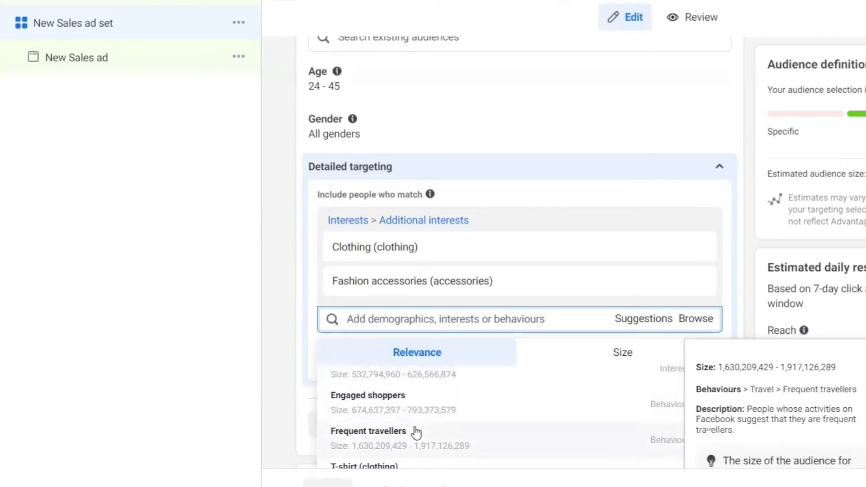
pyautogui.scroll(-2, 412, 432)
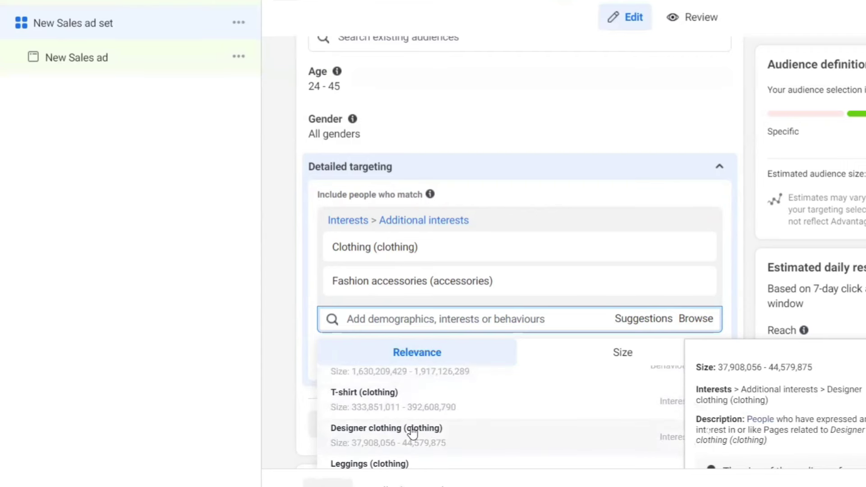
pyautogui.click(413, 432)
pyautogui.click(212, 296)
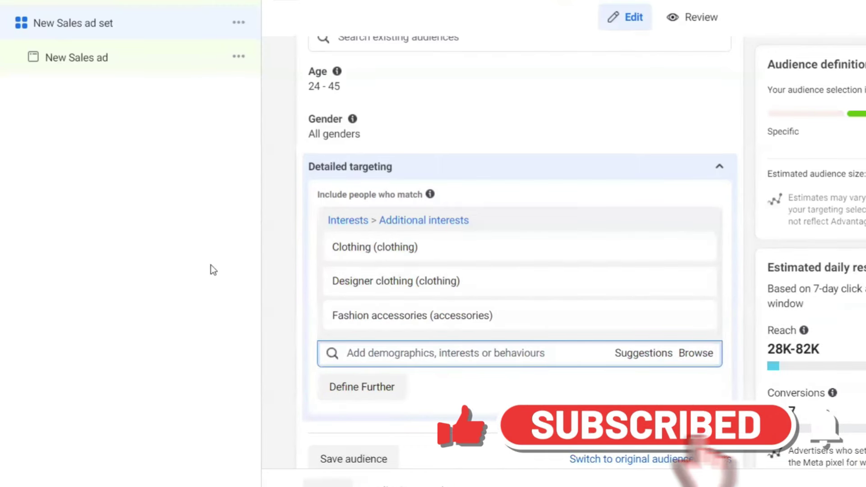
# Reopen the locations in the audience controls and include Kerala
pyautogui.scroll(3, 401, 209)
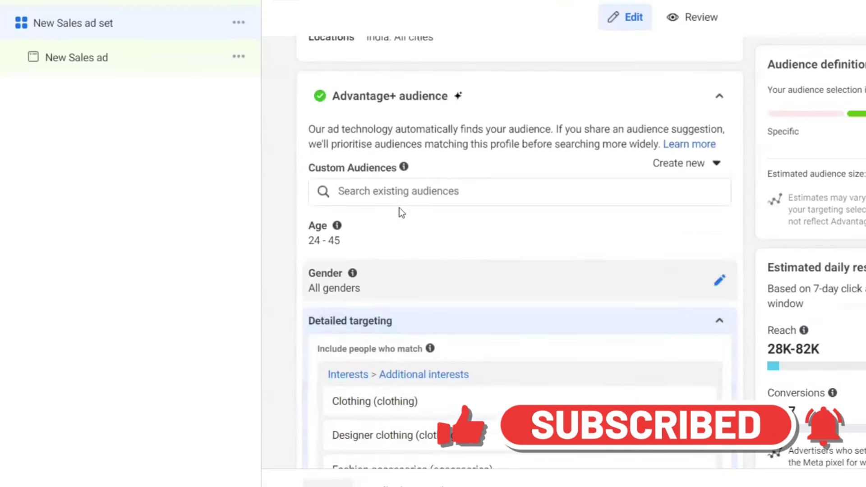
pyautogui.scroll(3, 400, 212)
pyautogui.click(702, 151)
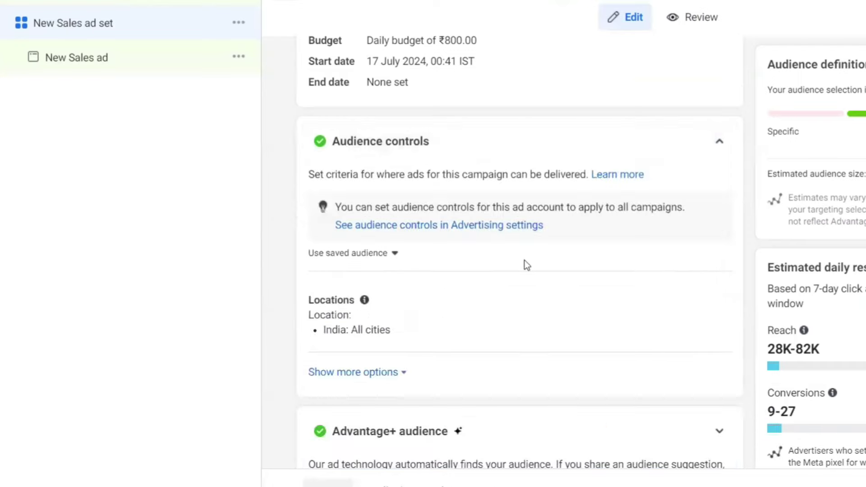
pyautogui.scroll(-7, 524, 261)
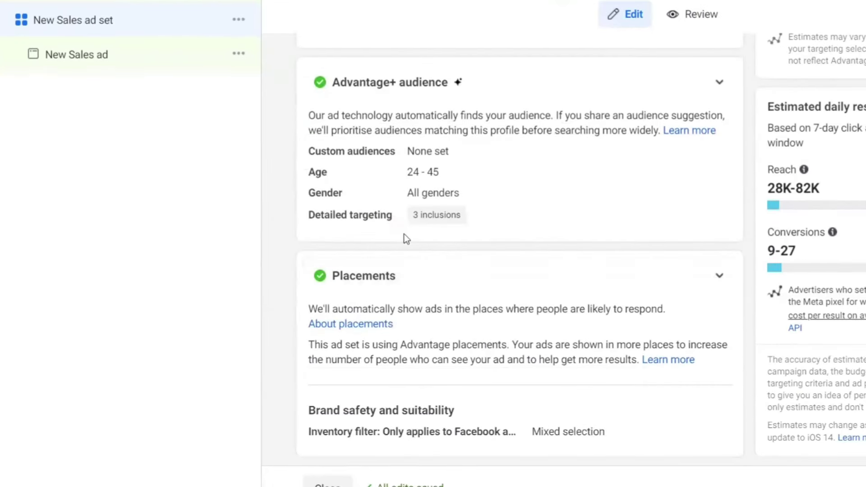
pyautogui.scroll(5, 404, 234)
pyautogui.click(719, 199)
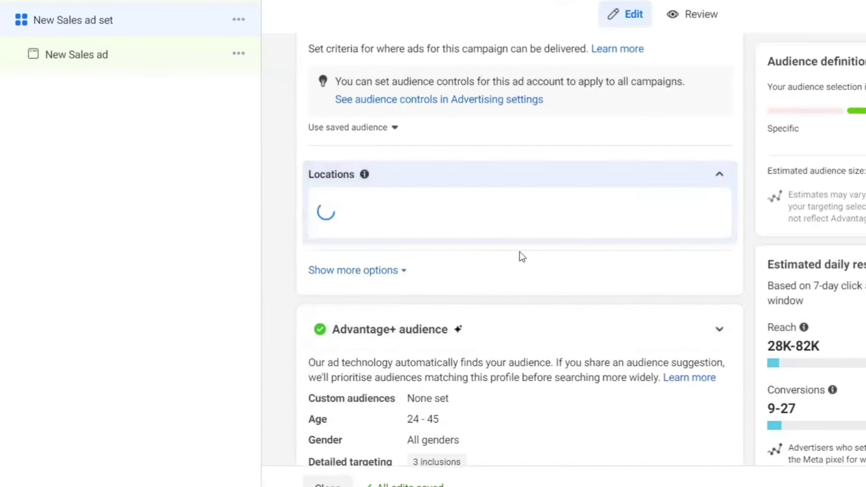
pyautogui.click(431, 307)
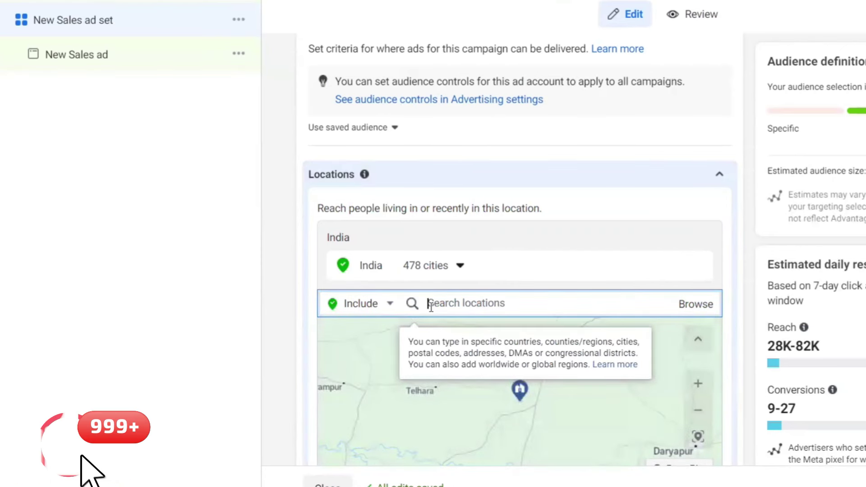
pyautogui.write('kerala')
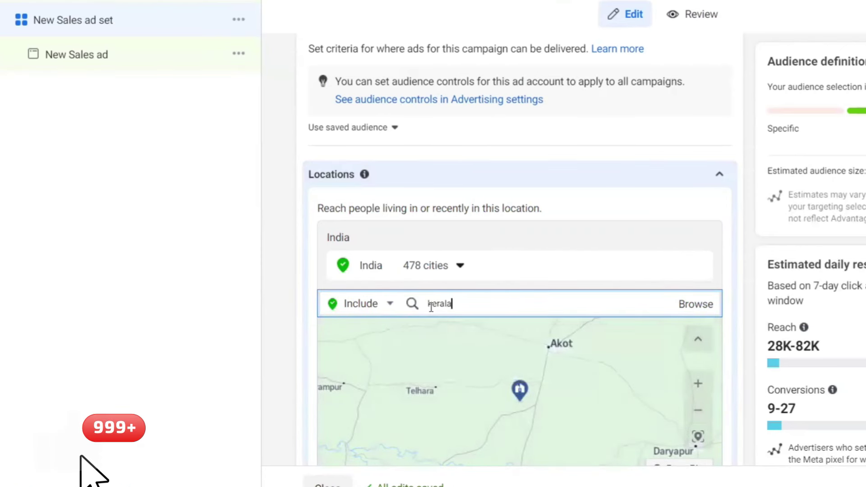
pyautogui.click(472, 340)
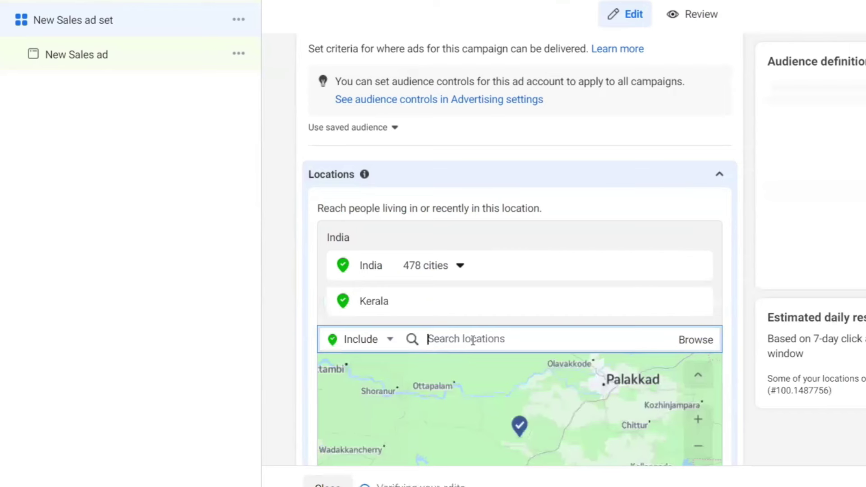
# Include Karnataka in the locations and remove the India entry with 478 cities
pyautogui.write('karnataka')
pyautogui.click(458, 371)
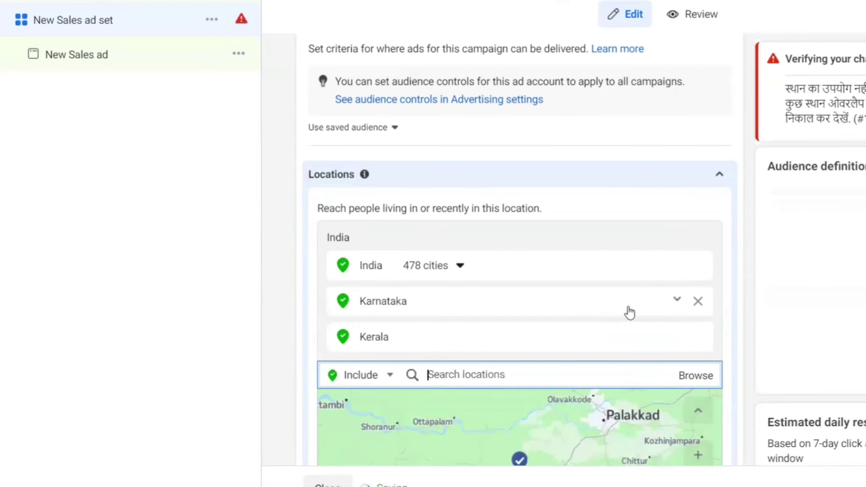
pyautogui.click(704, 266)
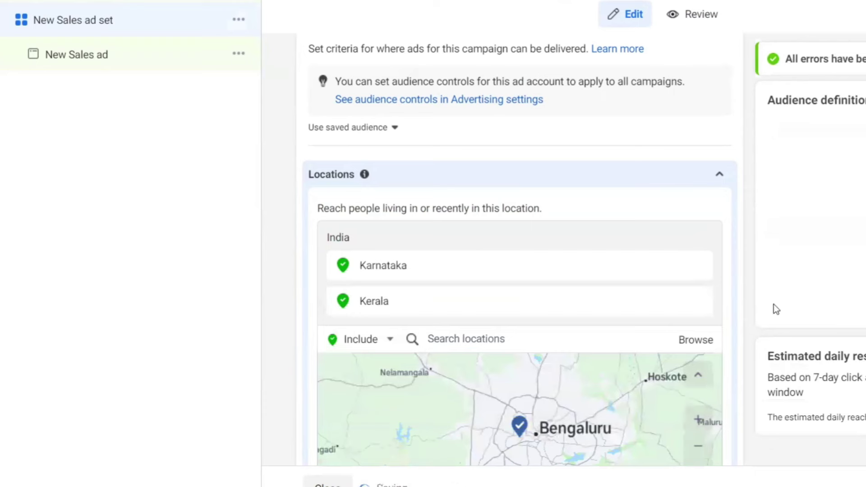
# Review the location map and the Advantage+ audience summary of age, gender and detailed targeting
pyautogui.scroll(-3, 479, 276)
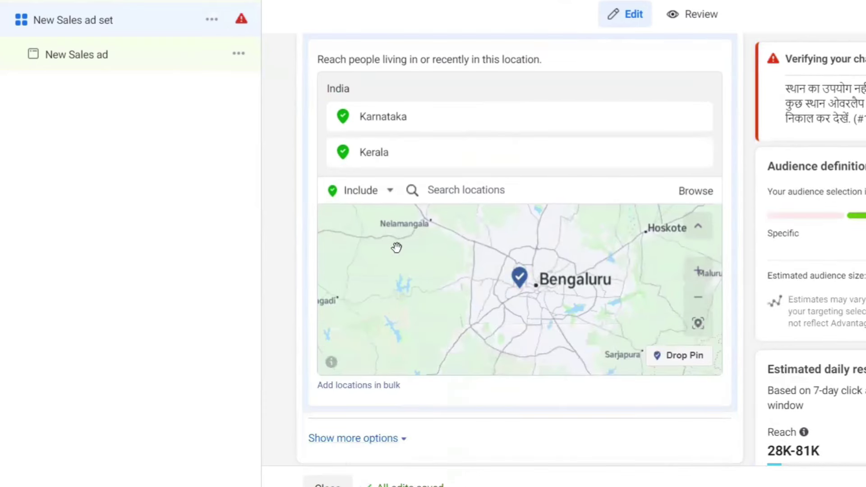
pyautogui.scroll(-3, 506, 275)
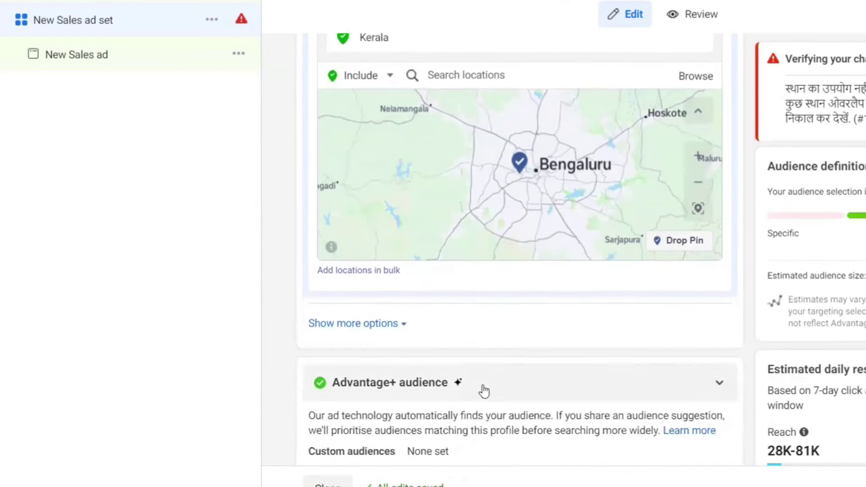
pyautogui.scroll(-3, 481, 378)
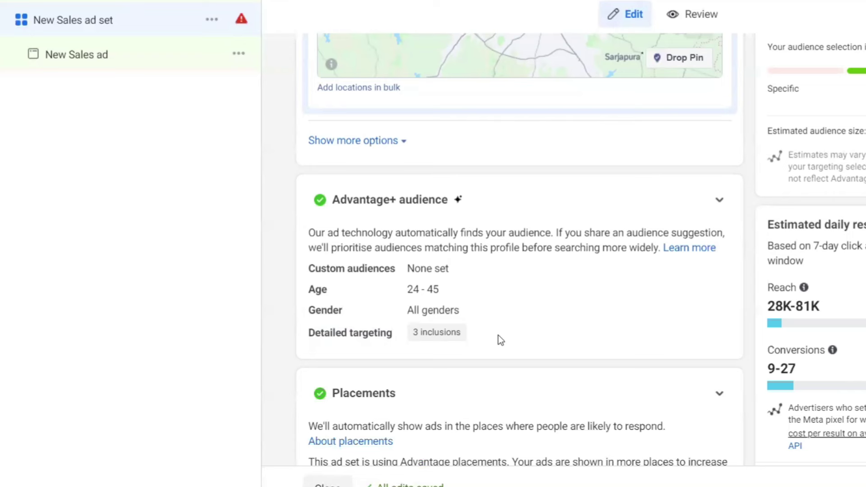
pyautogui.scroll(5, 498, 334)
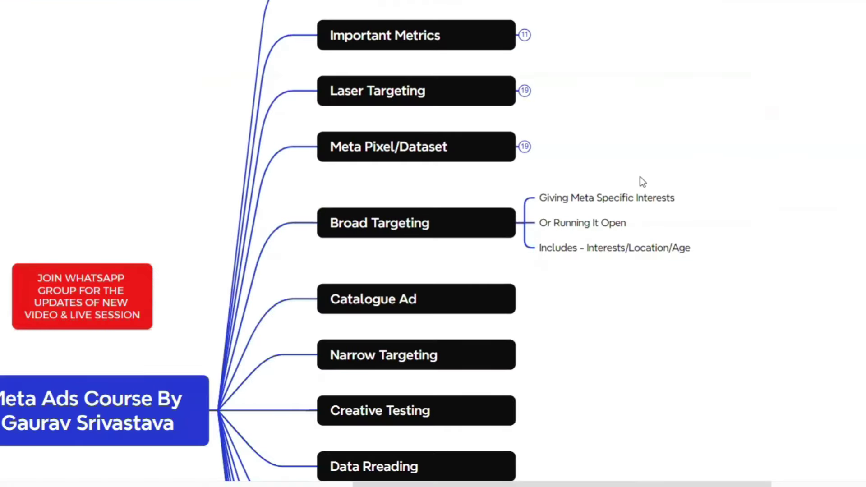
# In the Meta ads course mind map, look at the Laser Targeting subtopics and the Broad Targeting points, leaving both branches collapsed
pyautogui.click(525, 91)
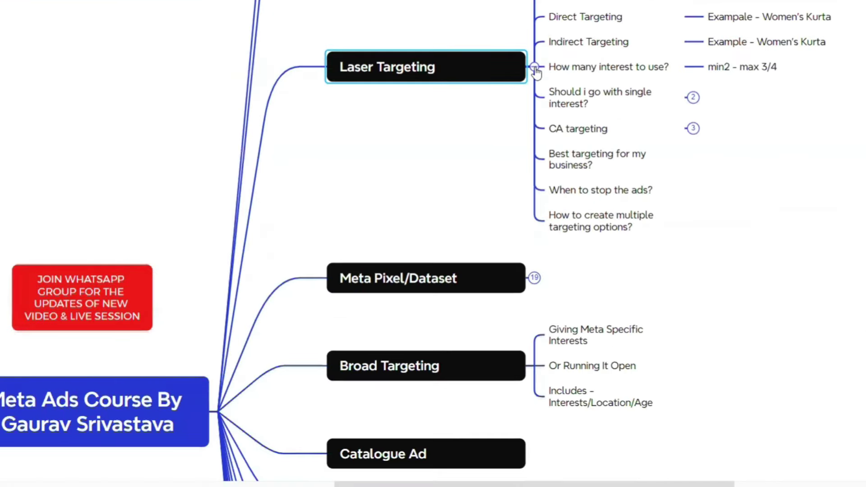
pyautogui.click(534, 68)
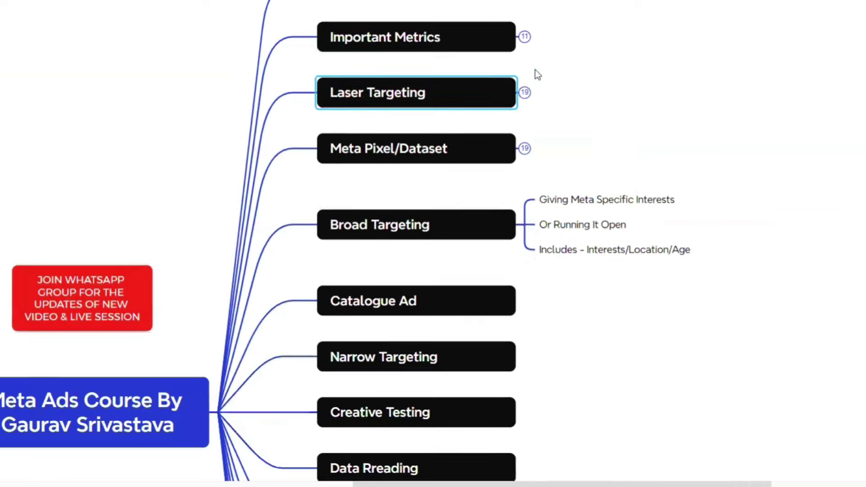
pyautogui.moveTo(728, 175); pyautogui.dragTo(504, 268)
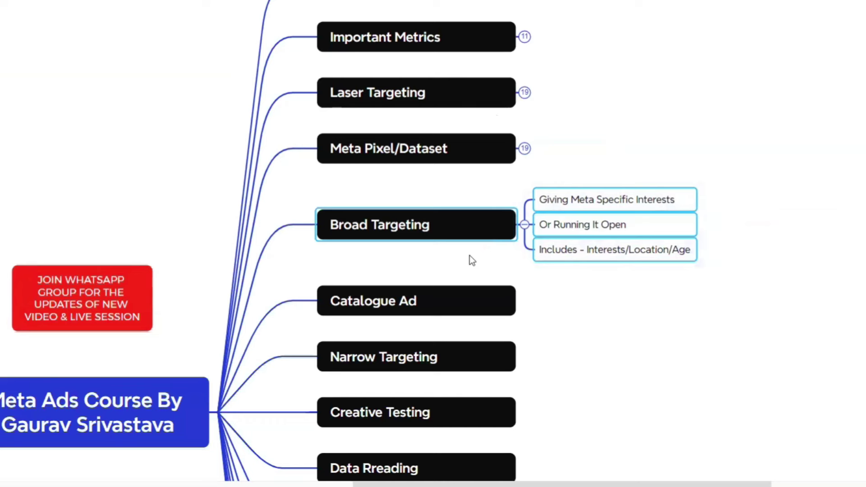
pyautogui.click(514, 103)
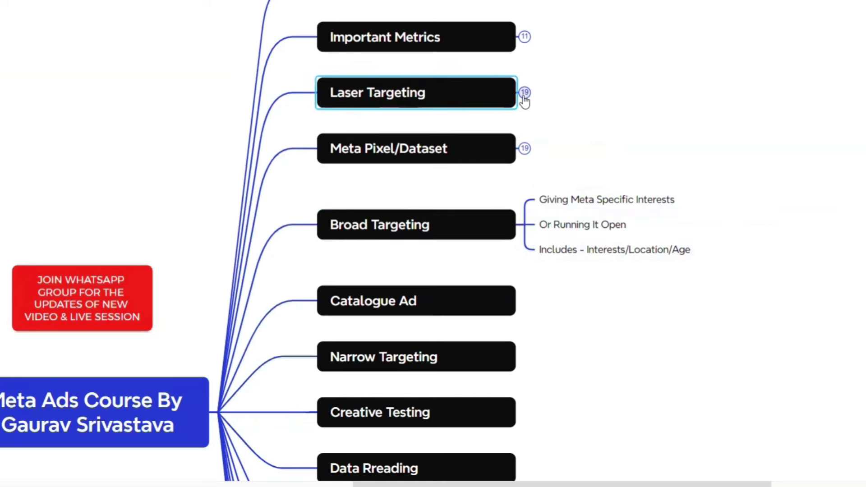
pyautogui.click(524, 93)
pyautogui.click(533, 68)
pyautogui.click(537, 224)
# Look through the remaining course topics in the mind map and point out Data Rreading and the WhatsApp group note
pyautogui.scroll(-5, 541, 251)
pyautogui.scroll(-2, 541, 251)
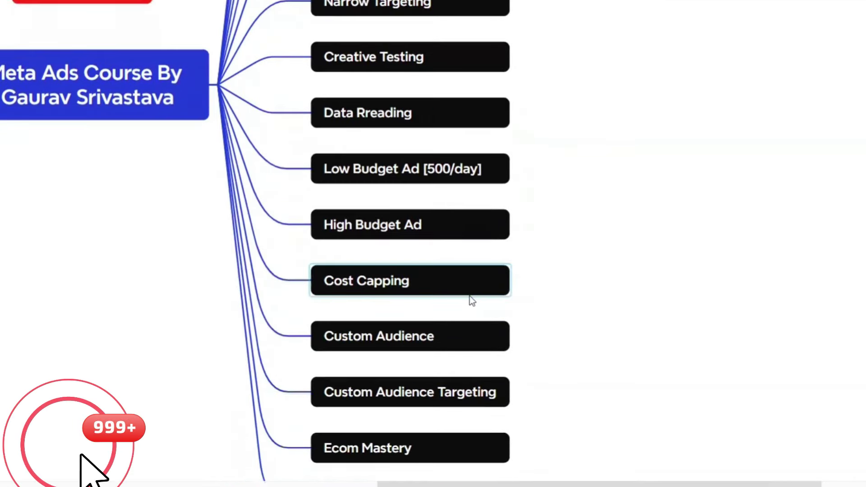
pyautogui.scroll(1, 387, 183)
pyautogui.click(477, 128)
pyautogui.scroll(2, 564, 212)
pyautogui.scroll(2, 562, 212)
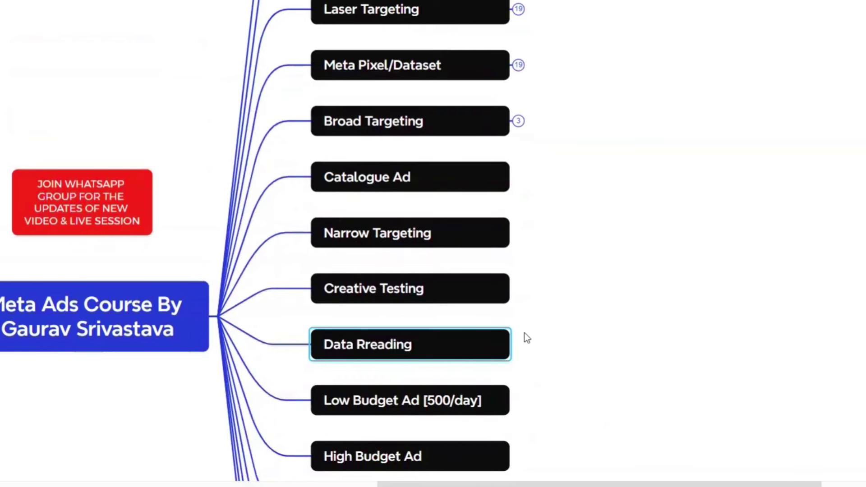
pyautogui.click(51, 195)
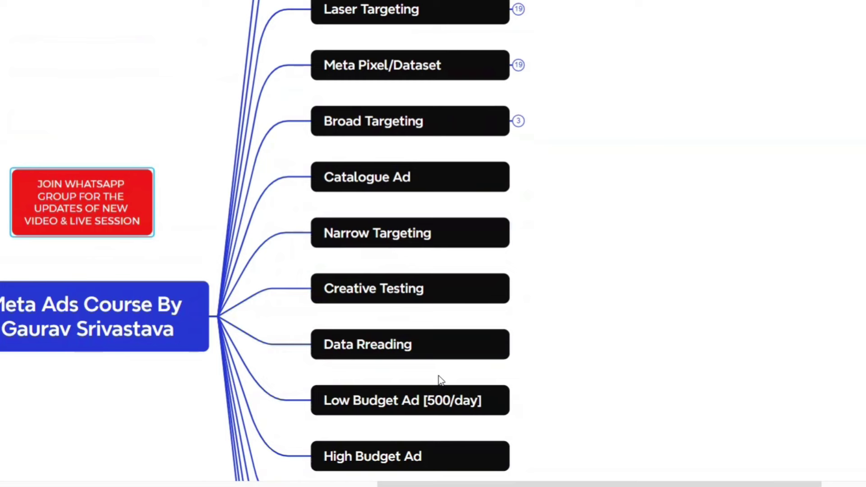
pyautogui.scroll(3, 444, 294)
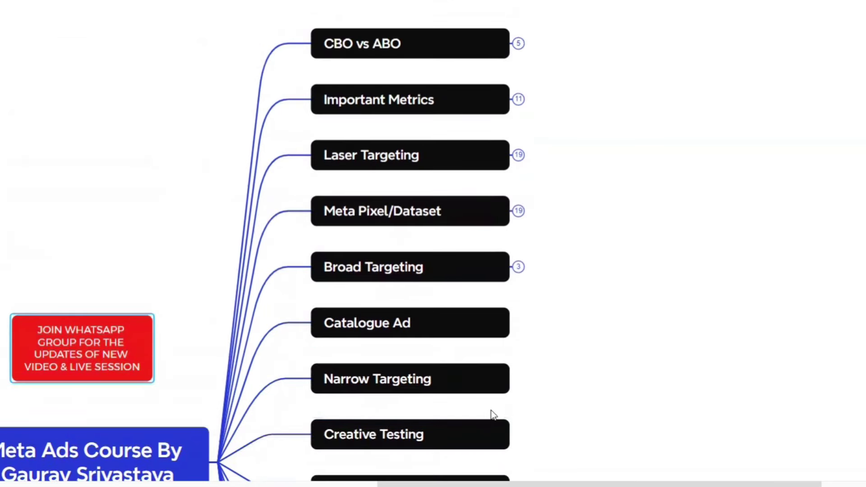